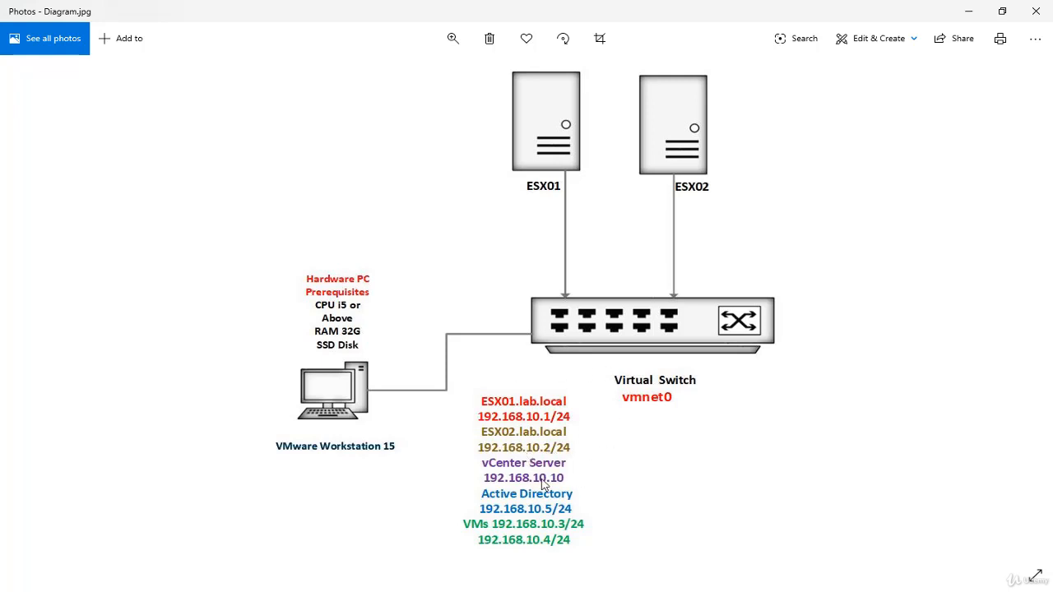
Minimize the Photos window with Diagram.jpg so VMware Workstation shows again.
{"action": "left_click", "coordinate": [968, 13]}
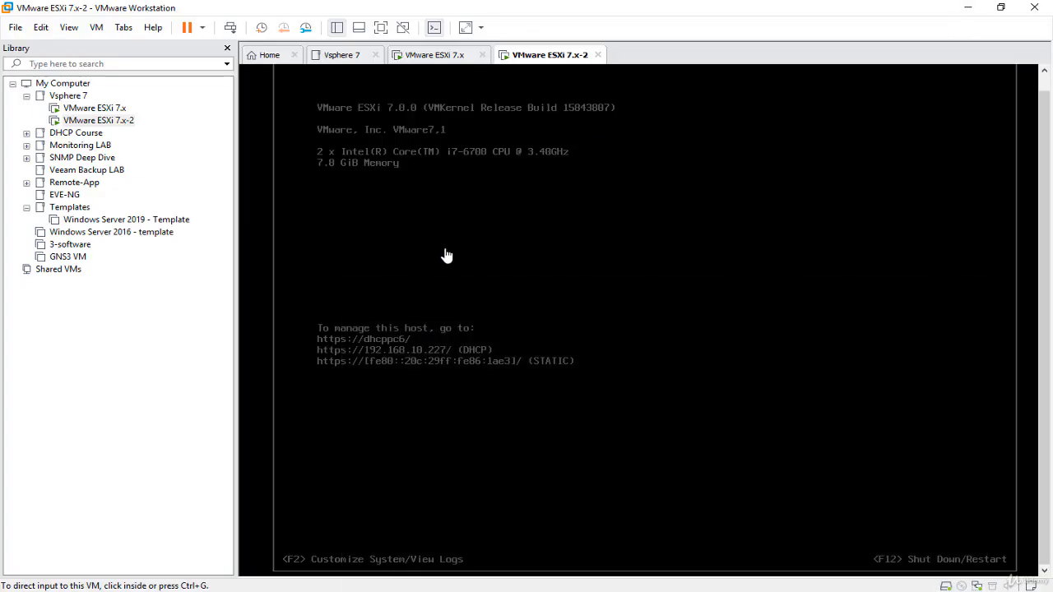
Switch to the VMware ESXi 7.x tab to see its console and DHCP address.
{"action": "left_click", "coordinate": [437, 59]}
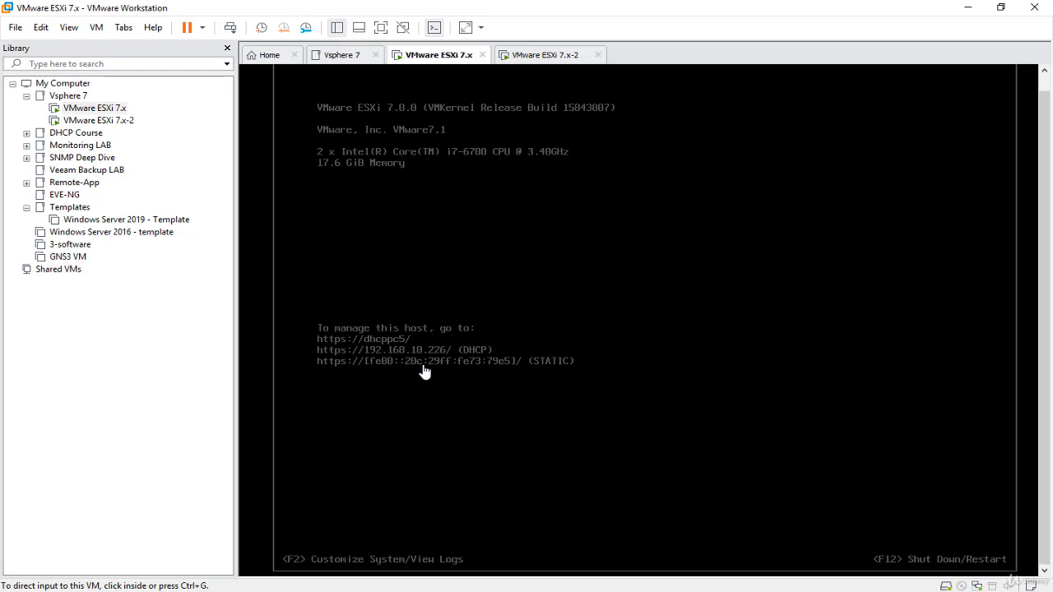
Open Command Prompt and ping 192.168.10.226, getting four replies with 0% loss.
{"action": "key", "text": "super+r"}
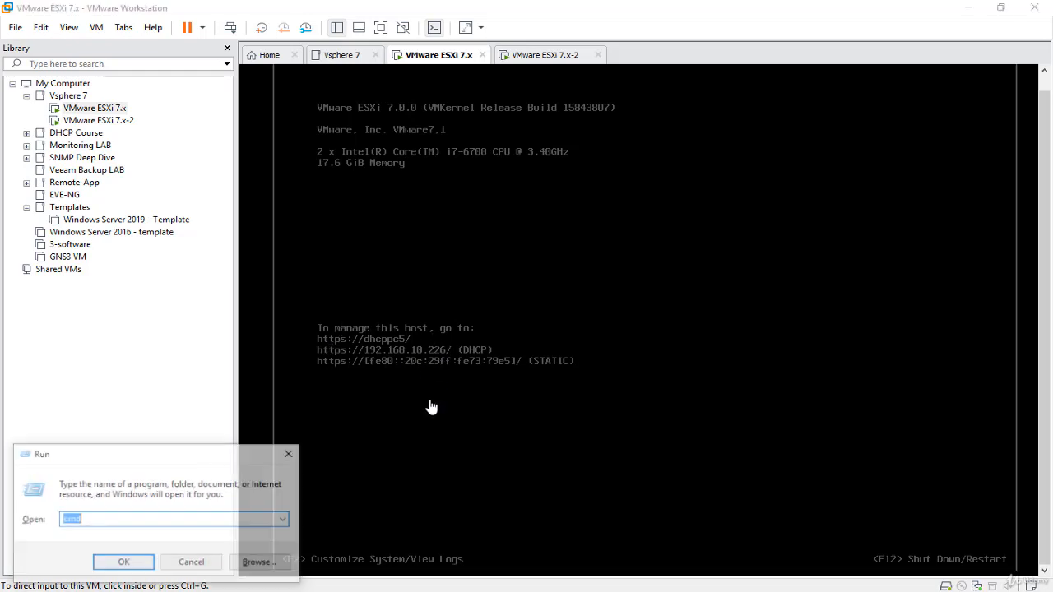
{"action": "key", "text": "Return"}
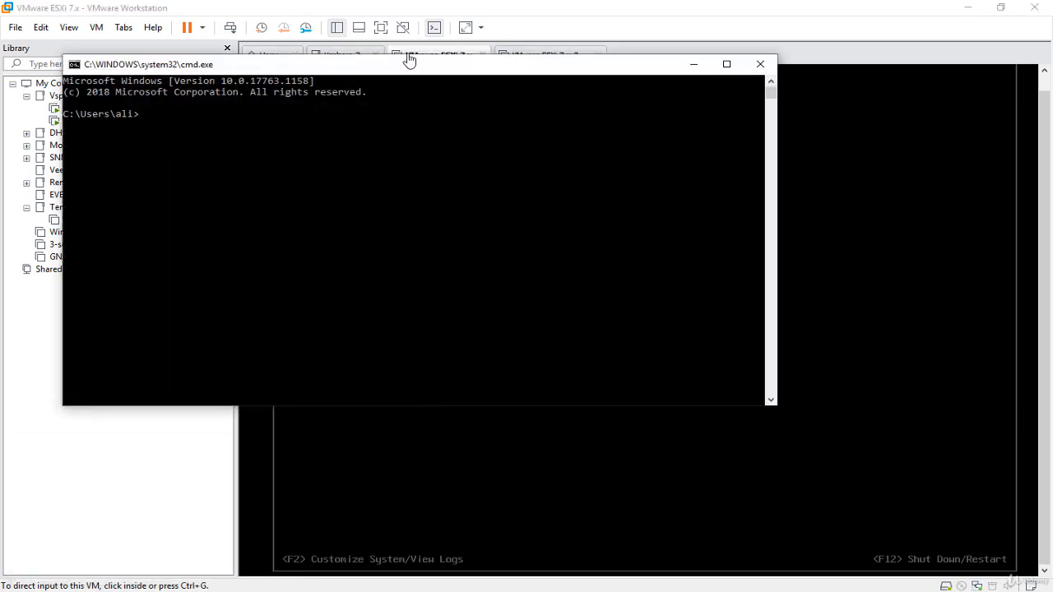
{"action": "left_click_drag", "start_coordinate": [411, 63], "coordinate": [885, 205]}
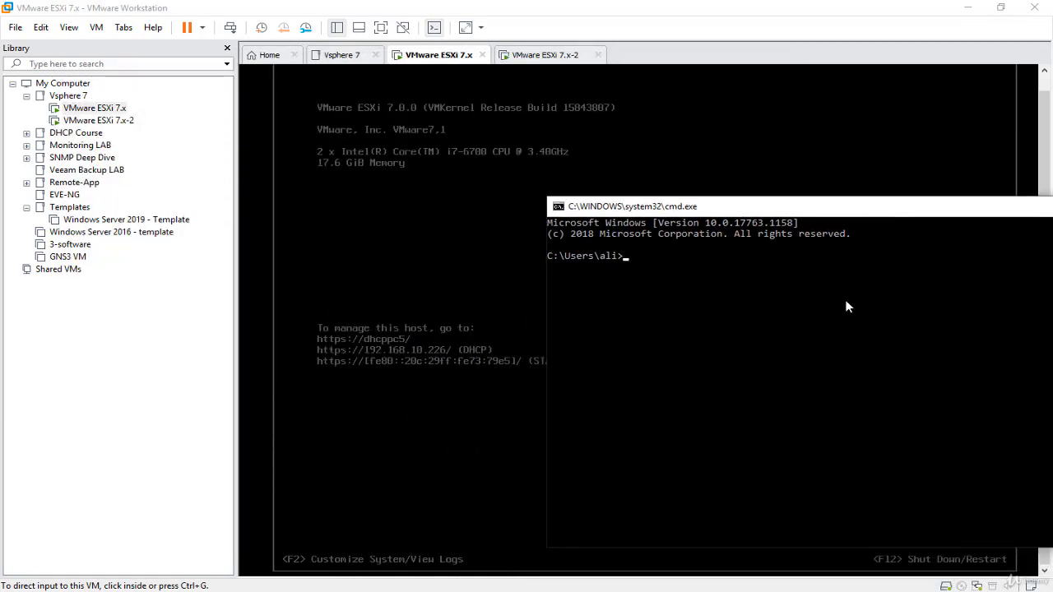
{"action": "left_click", "coordinate": [845, 299]}
{"action": "type", "text": "ping 192.168.10.226"}
{"action": "key", "text": "Return"}
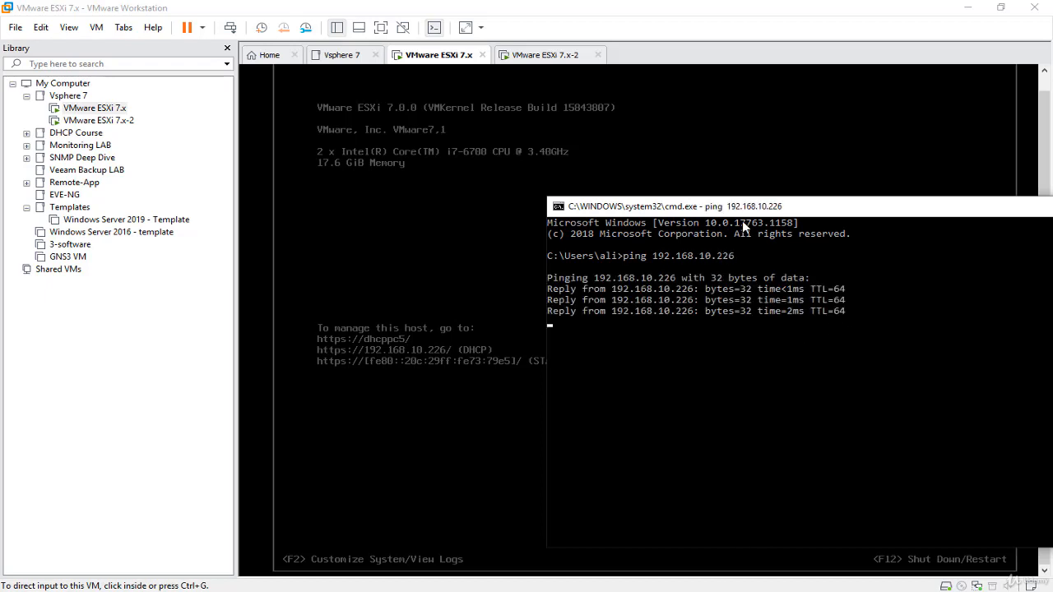
{"action": "left_click_drag", "start_coordinate": [770, 210], "coordinate": [783, 201]}
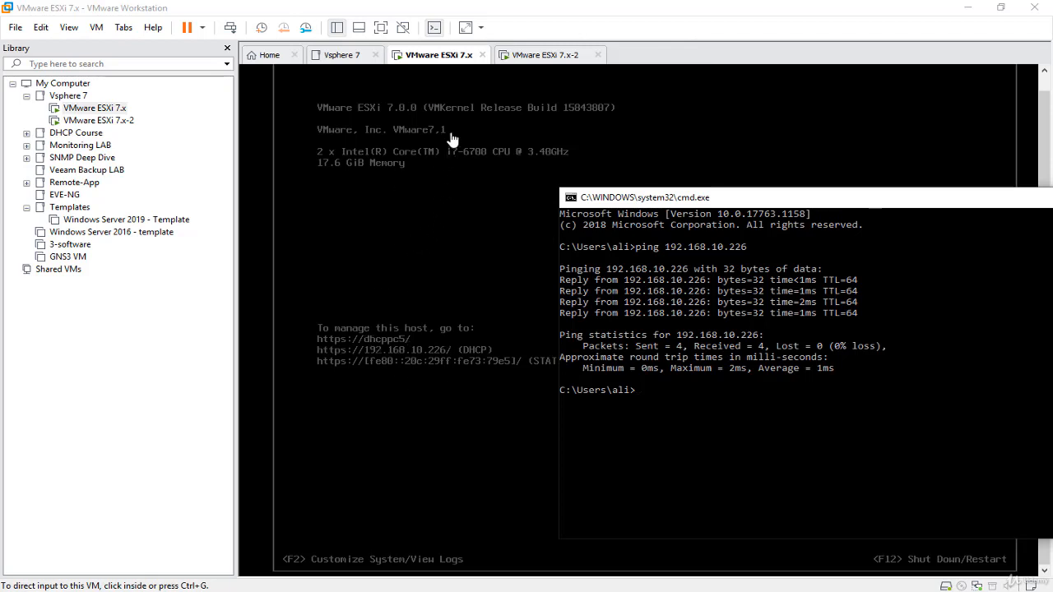
Open the ESXi 7.x machine's Network Adapter settings and confirm it uses Custom: VMnet0.
{"action": "left_click", "coordinate": [444, 59]}
{"action": "right_click", "coordinate": [444, 59]}
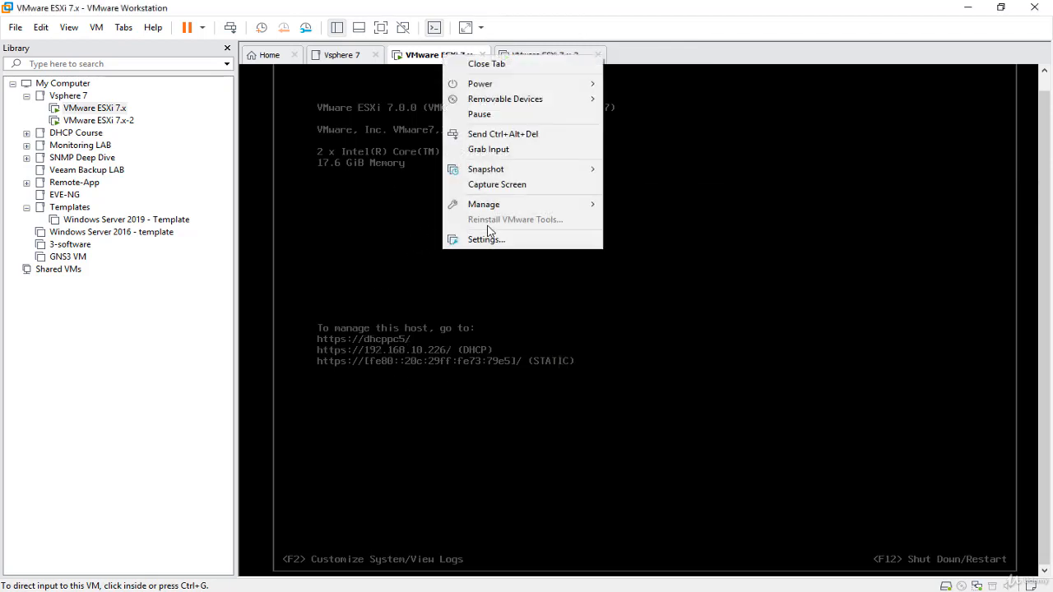
{"action": "left_click", "coordinate": [487, 239]}
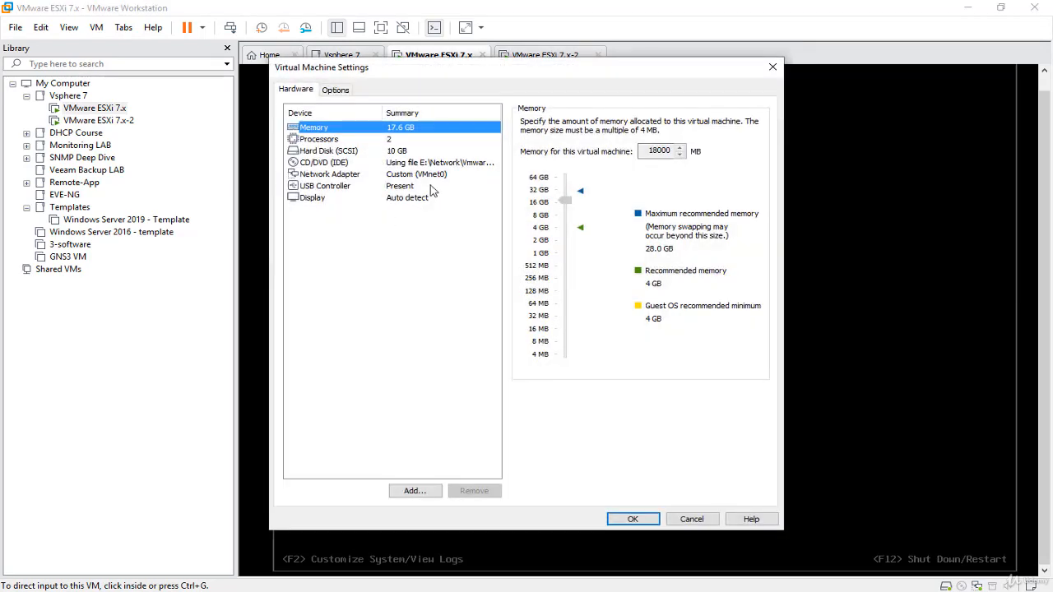
{"action": "left_click", "coordinate": [435, 178]}
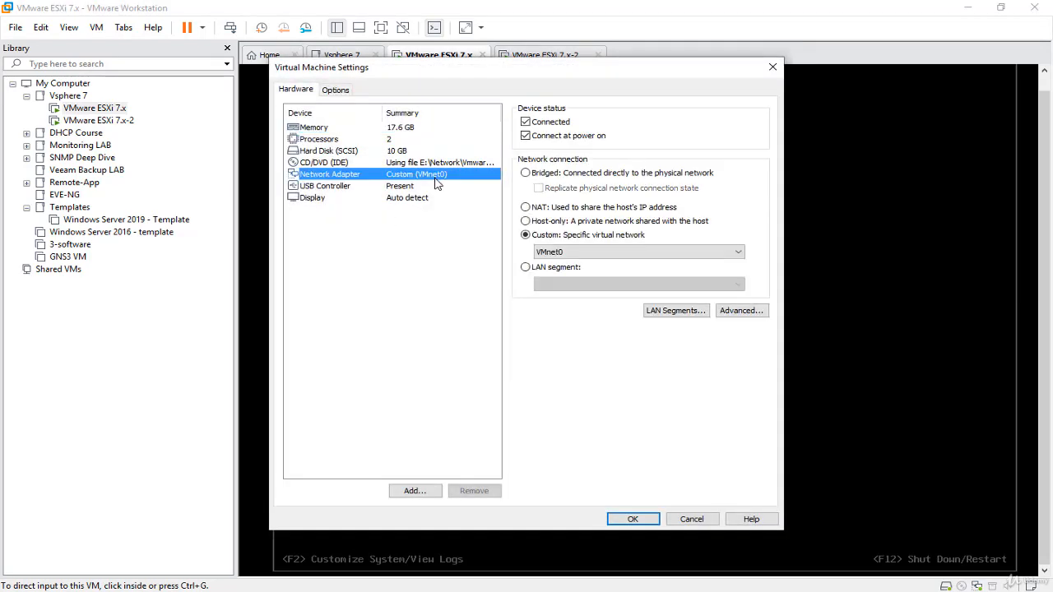
{"action": "left_click", "coordinate": [571, 251]}
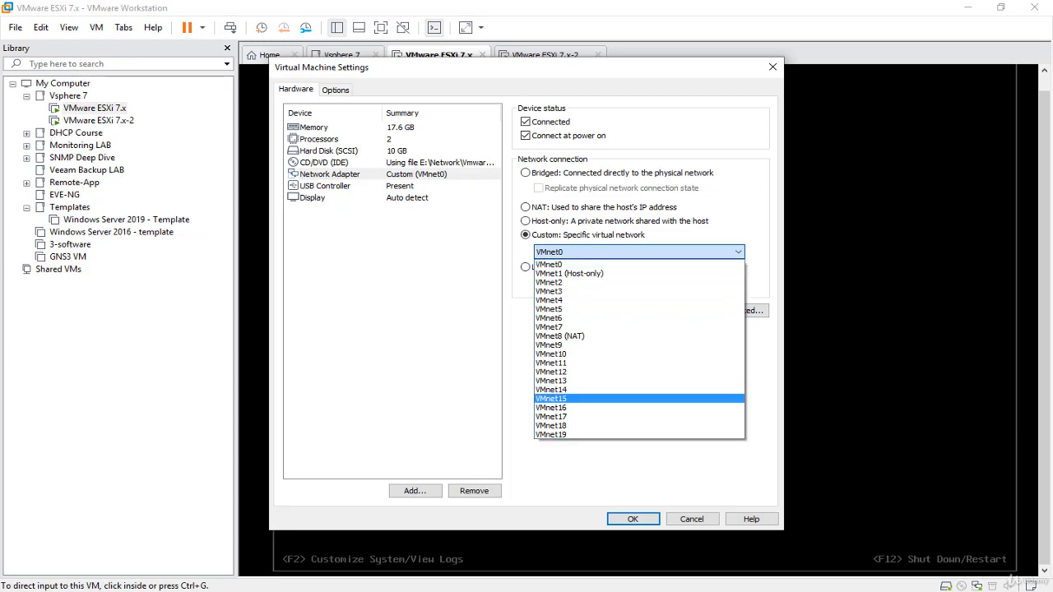
{"action": "key", "text": "alt+Tab"}
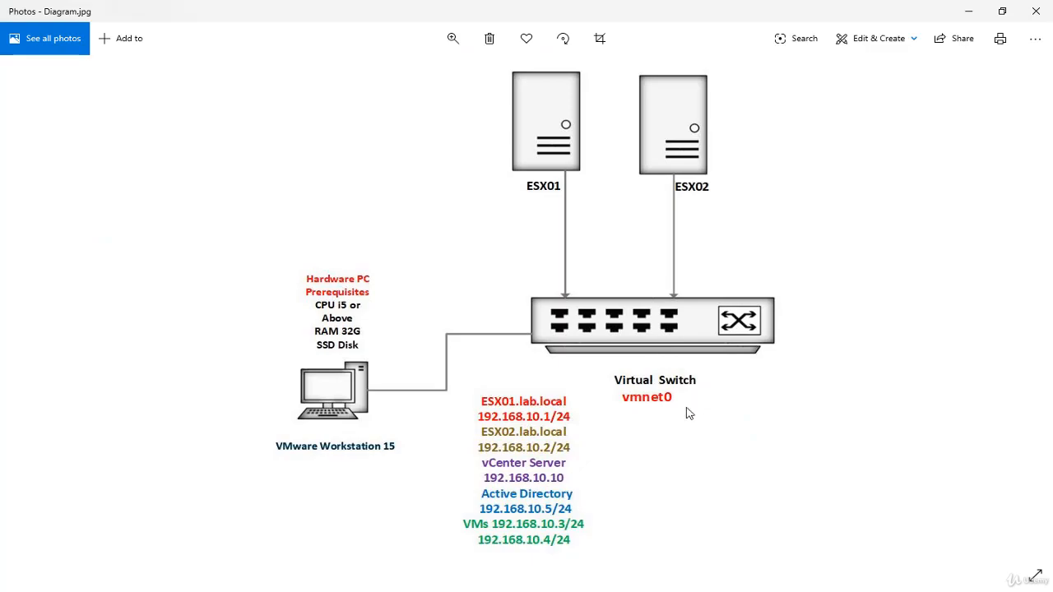
{"action": "key", "text": "alt+Tab"}
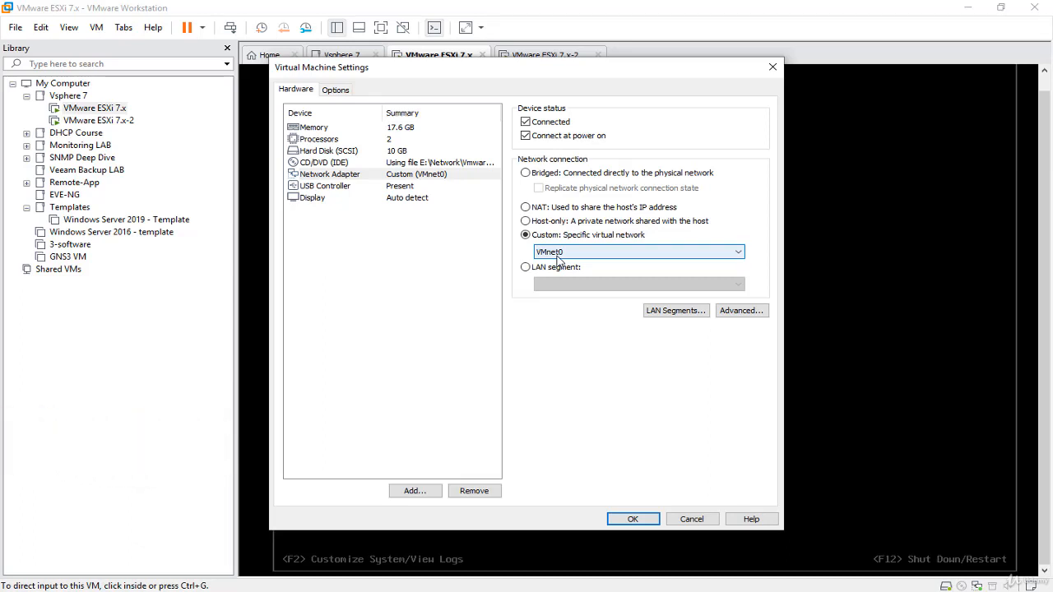
Run ipconfig in a new Command Prompt and select the default gateway 192.168.10.150.
{"action": "key", "text": "super+r"}
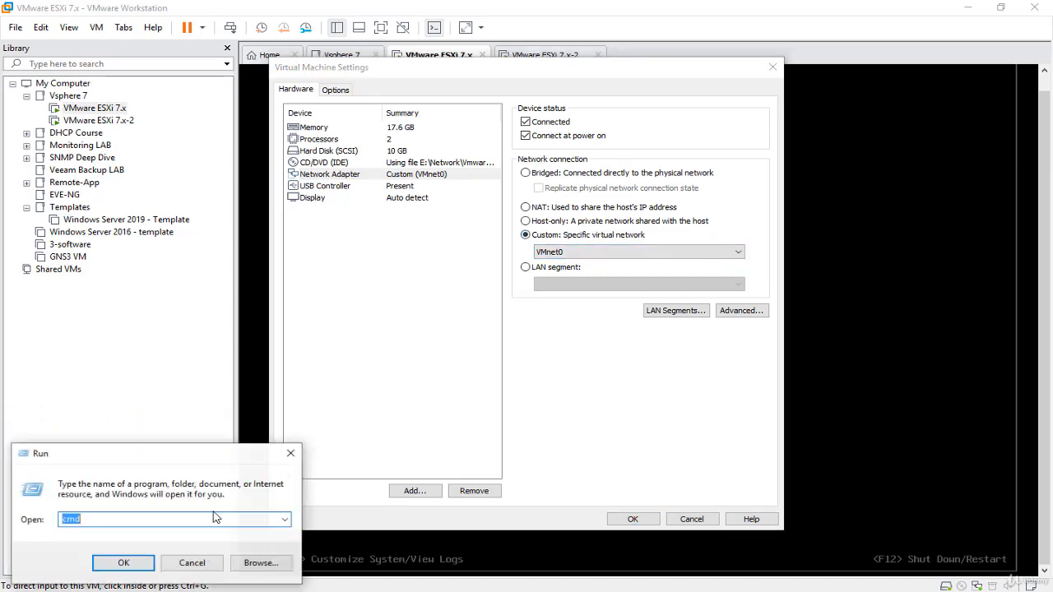
{"action": "left_click", "coordinate": [132, 562]}
{"action": "left_click", "coordinate": [514, 264]}
{"action": "type", "text": "i"}
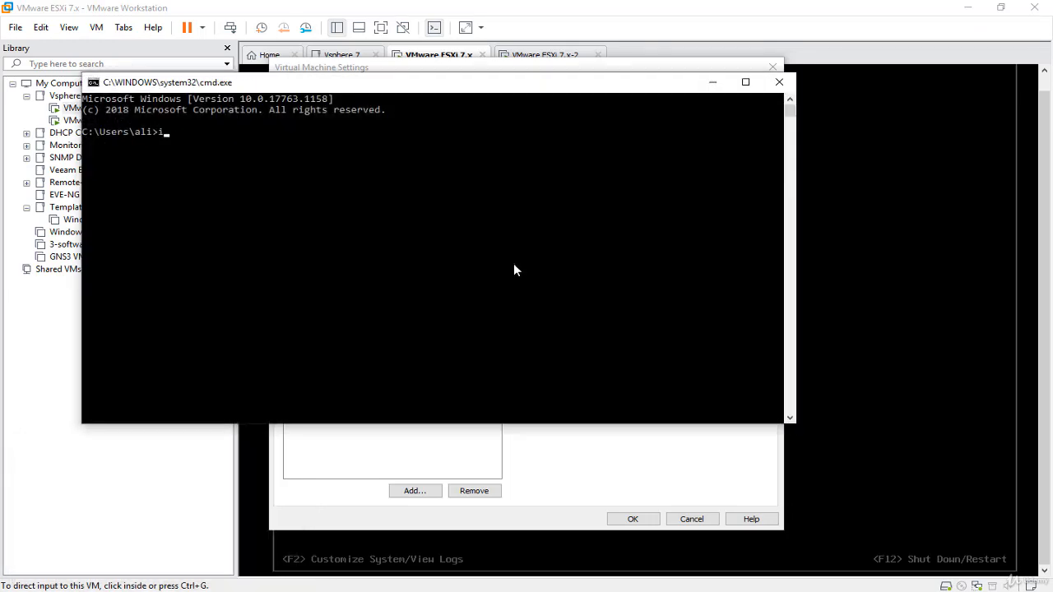
{"action": "type", "text": "pconfig"}
{"action": "key", "text": "Return"}
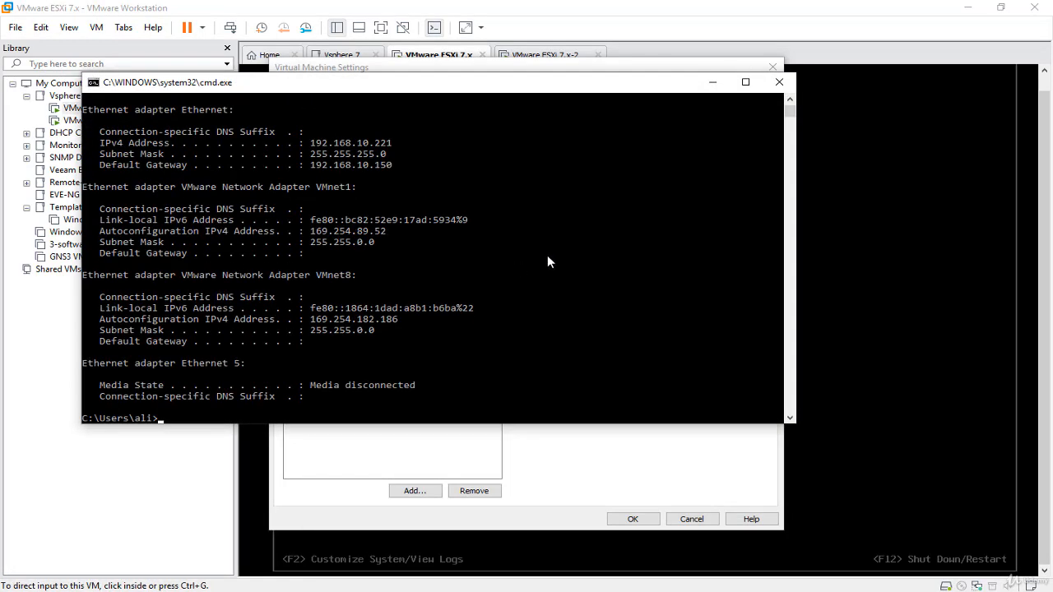
{"action": "left_click_drag", "start_coordinate": [405, 168], "coordinate": [310, 166]}
{"action": "left_click_drag", "start_coordinate": [395, 166], "coordinate": [311, 167]}
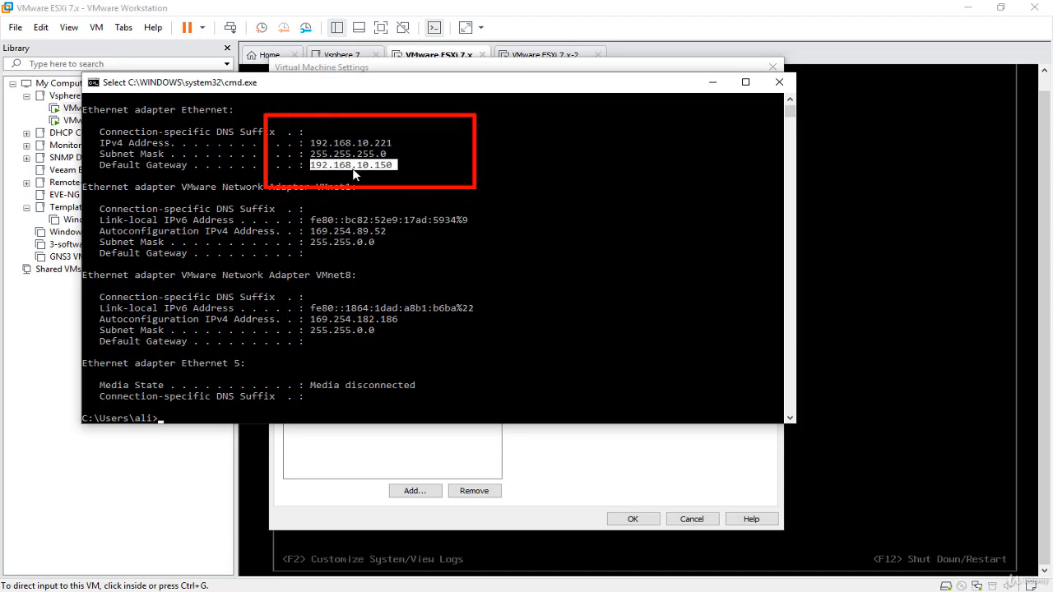
{"action": "left_click", "coordinate": [410, 210]}
Ping 4.2.2.1 successfully, then close Command Prompt.
{"action": "type", "text": "ping"}
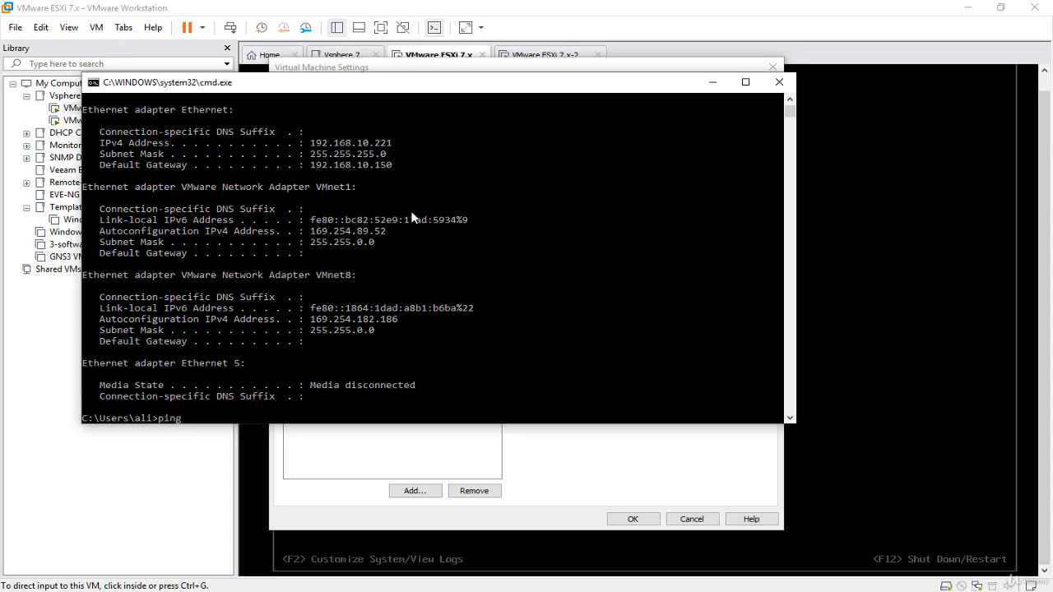
{"action": "type", "text": " 4.2.2.1"}
{"action": "key", "text": "Return"}
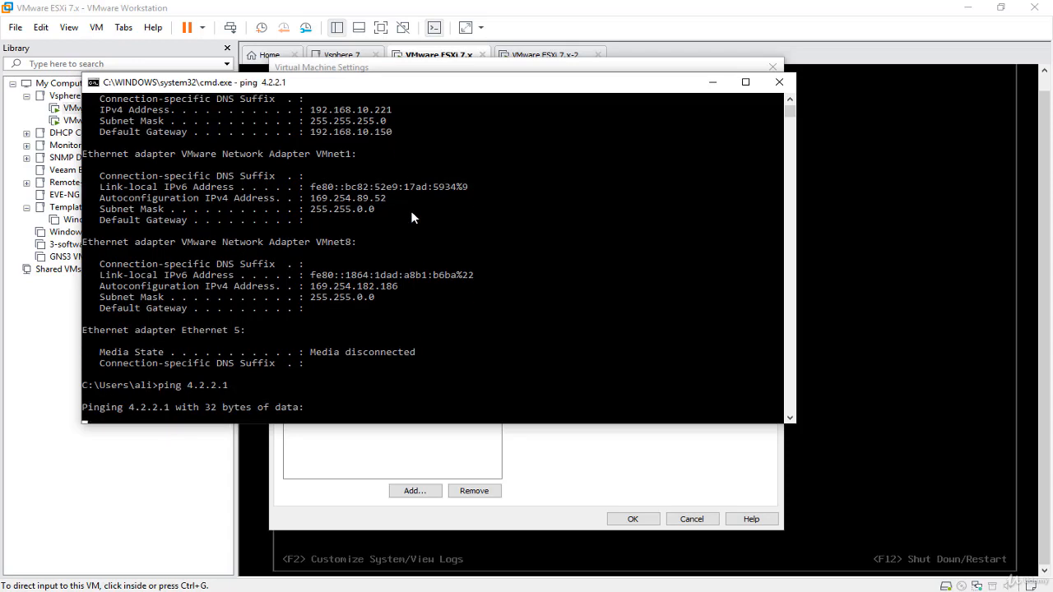
{"action": "left_click", "coordinate": [785, 89]}
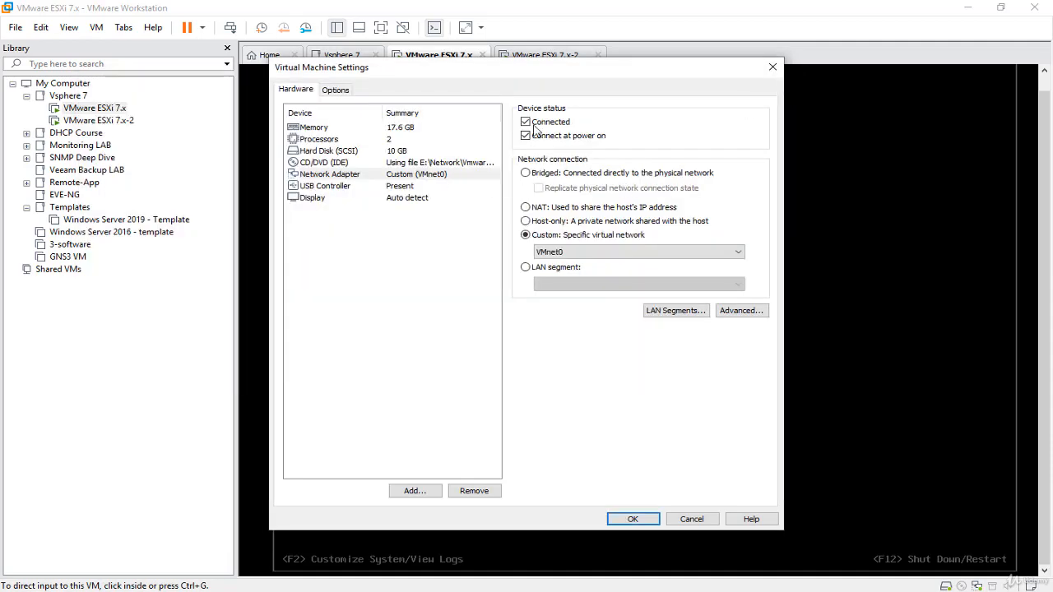
Close the VM settings and look at Preferences without changing anything.
{"action": "left_click", "coordinate": [773, 66]}
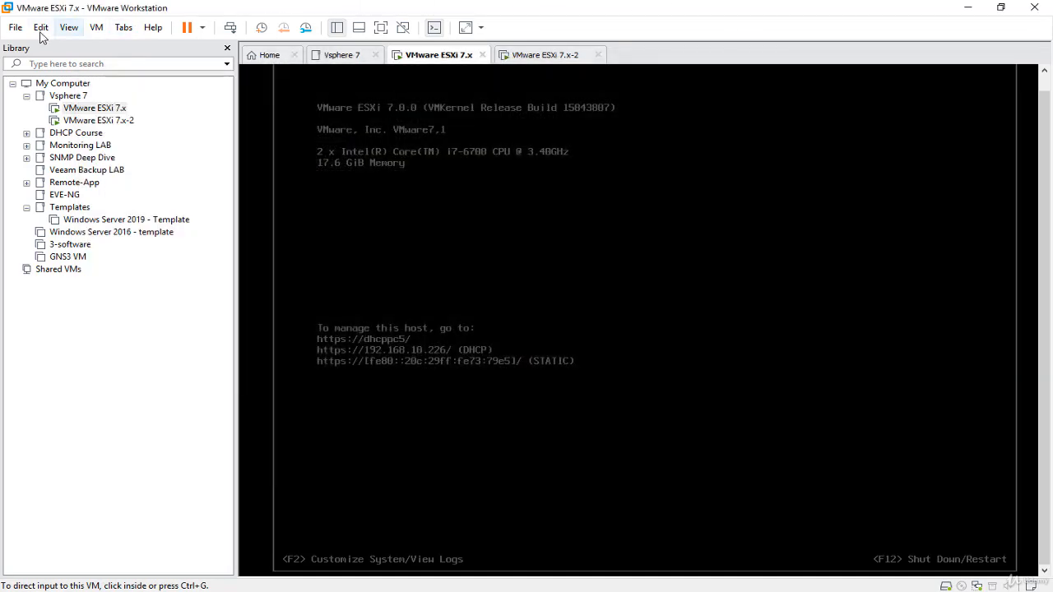
{"action": "left_click", "coordinate": [41, 29]}
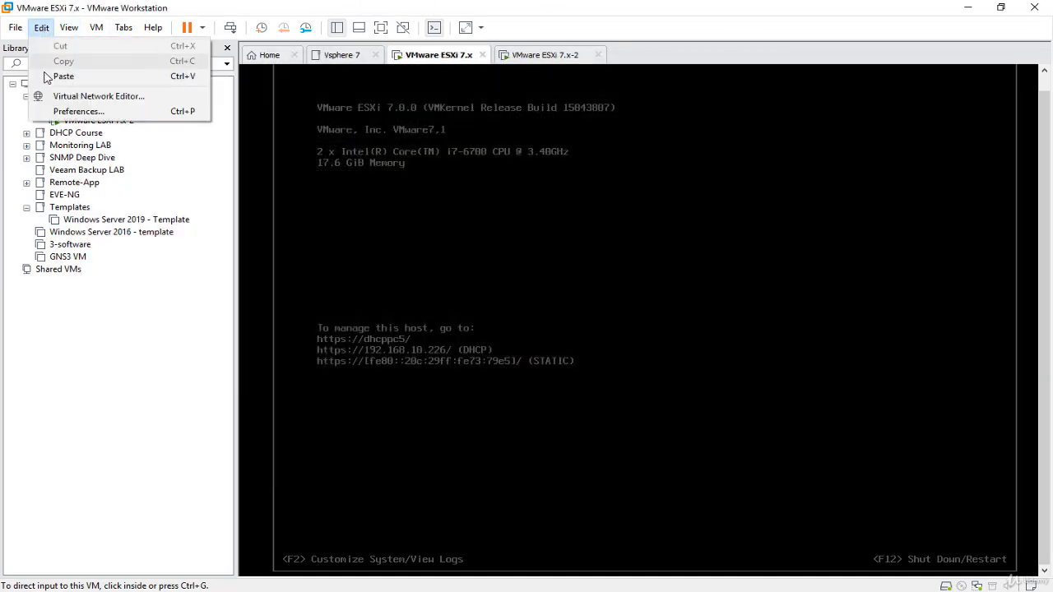
{"action": "left_click", "coordinate": [70, 112]}
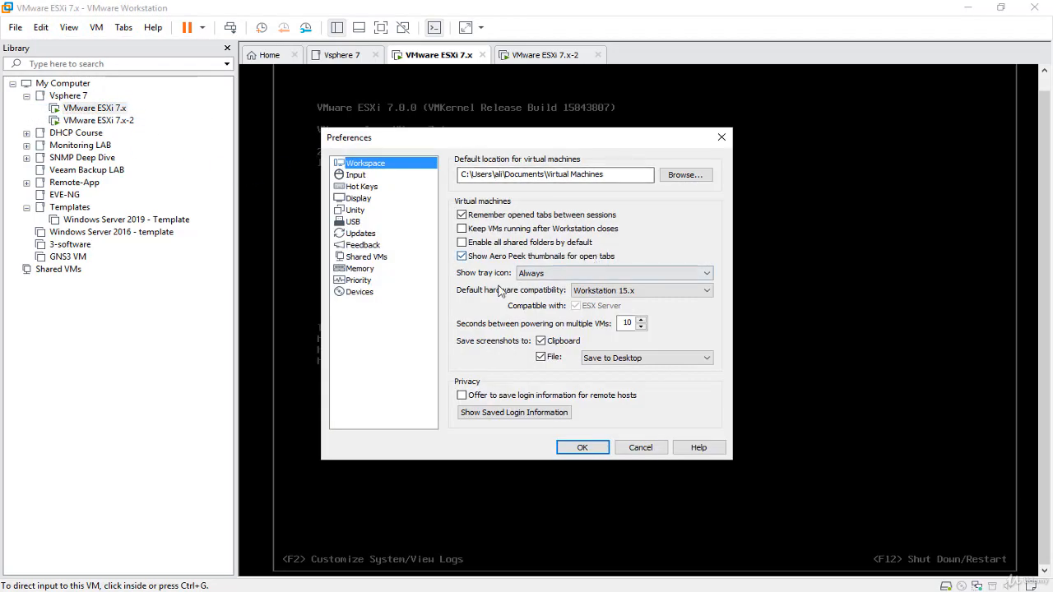
{"action": "left_click", "coordinate": [721, 137]}
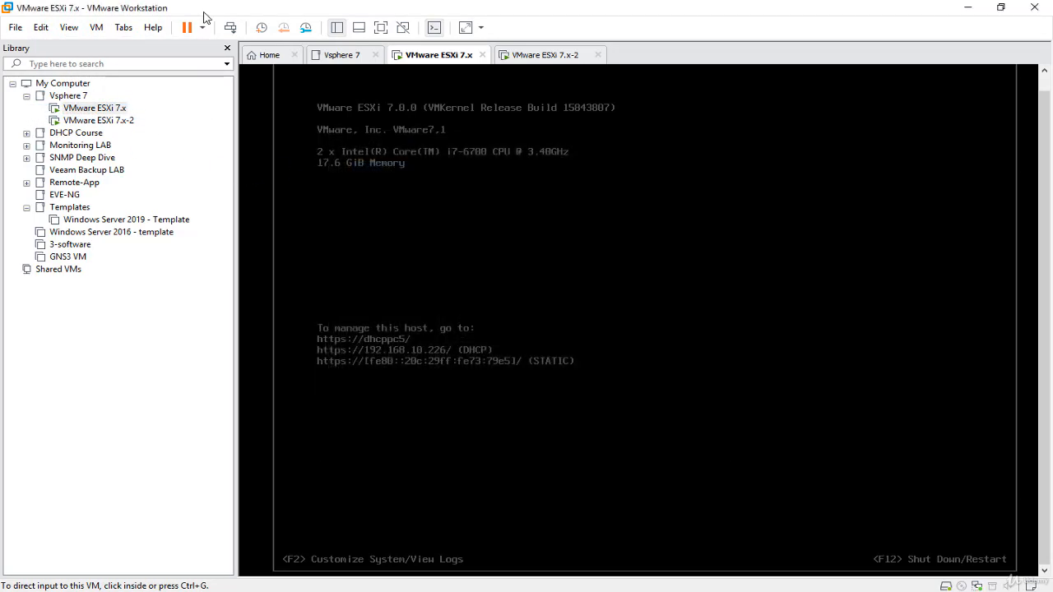
Open the Virtual Network Editor as administrator and view VMnet0's Automatic bridging adapters.
{"action": "left_click", "coordinate": [42, 28]}
{"action": "left_click", "coordinate": [83, 94]}
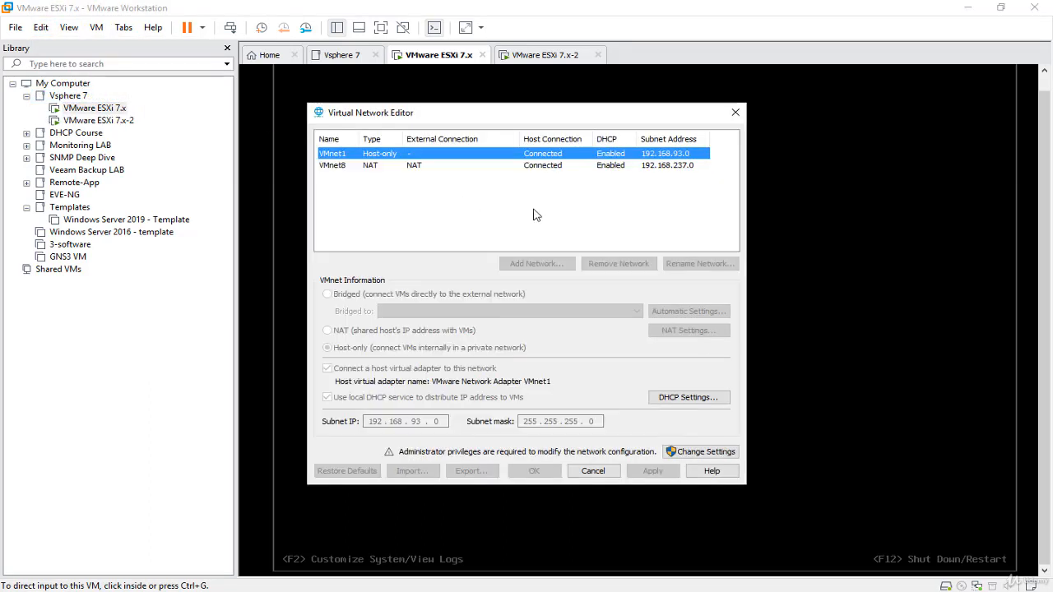
{"action": "left_click", "coordinate": [720, 458]}
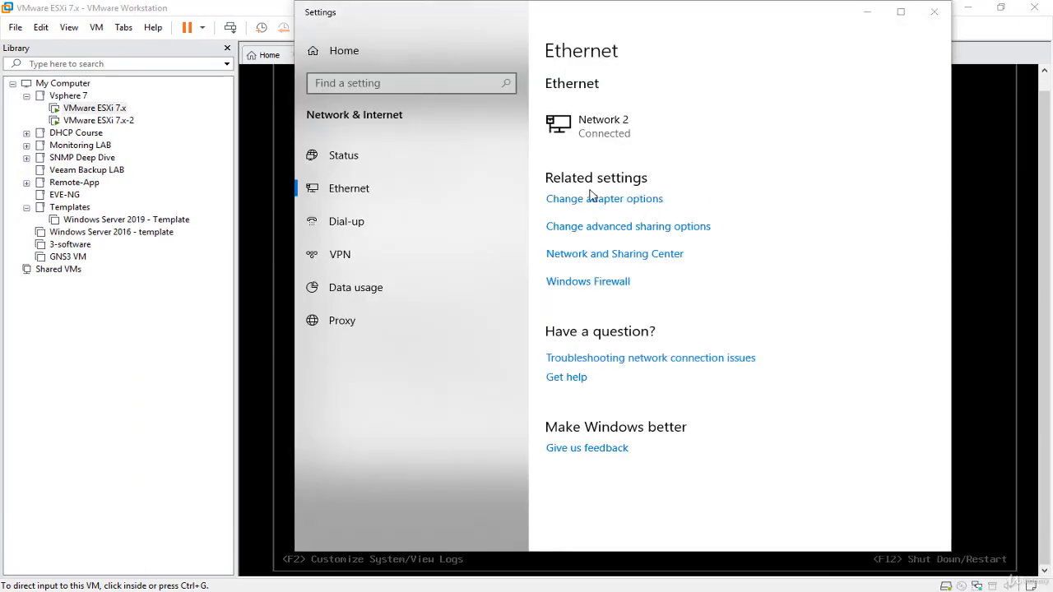
{"action": "left_click", "coordinate": [590, 198]}
{"action": "left_click", "coordinate": [396, 318]}
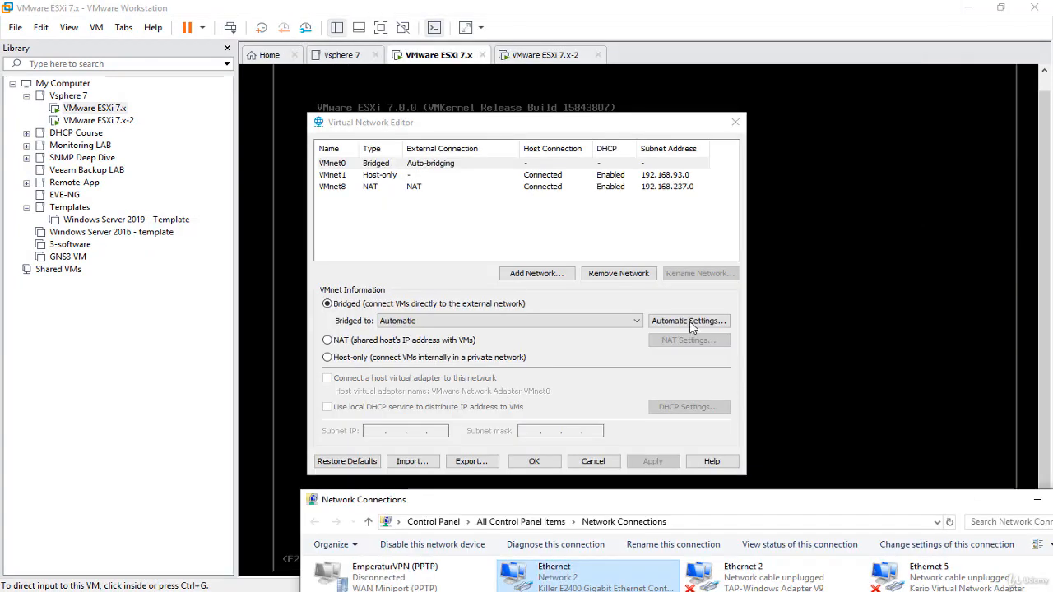
{"action": "left_click", "coordinate": [689, 321]}
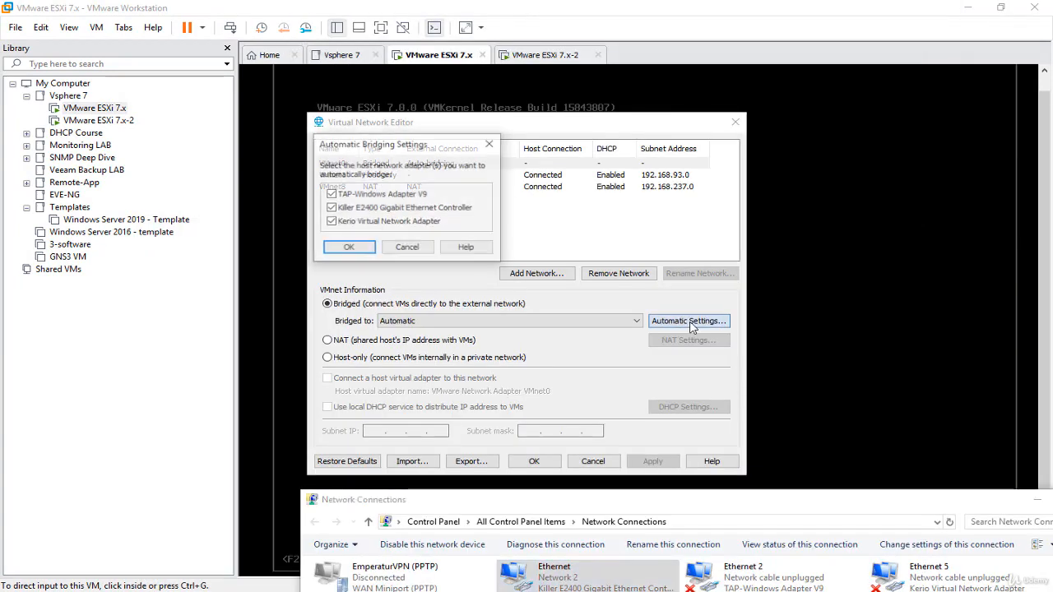
Try bridging VMnet0 to the Kerio adapter and check the Ethernet connection's adapter name.
{"action": "left_click", "coordinate": [407, 248]}
{"action": "left_click", "coordinate": [457, 322]}
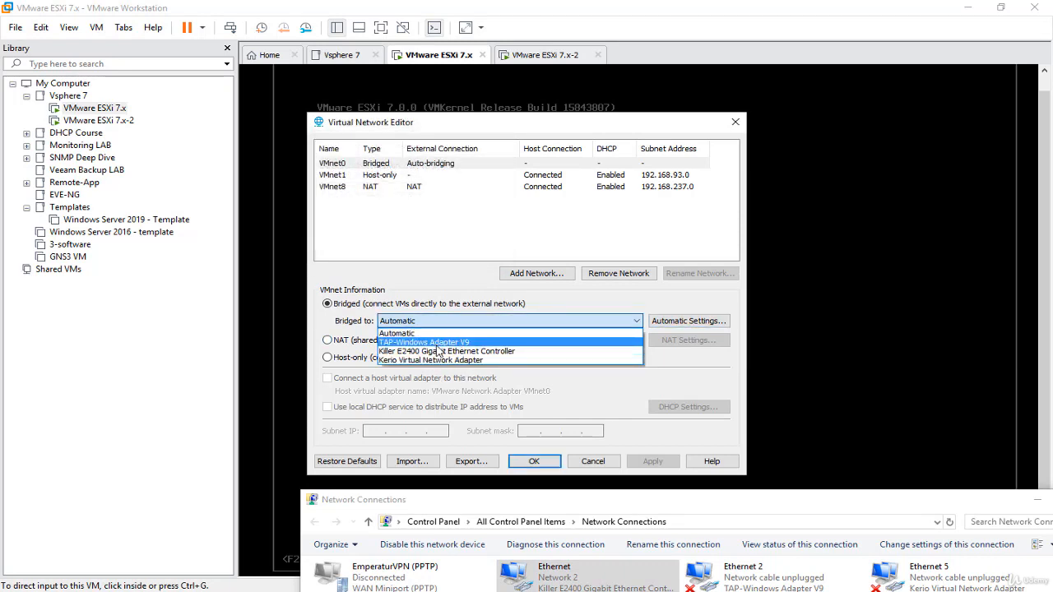
{"action": "left_click", "coordinate": [430, 359]}
{"action": "left_click_drag", "start_coordinate": [658, 500], "coordinate": [947, 237]}
{"action": "right_click", "coordinate": [864, 326]}
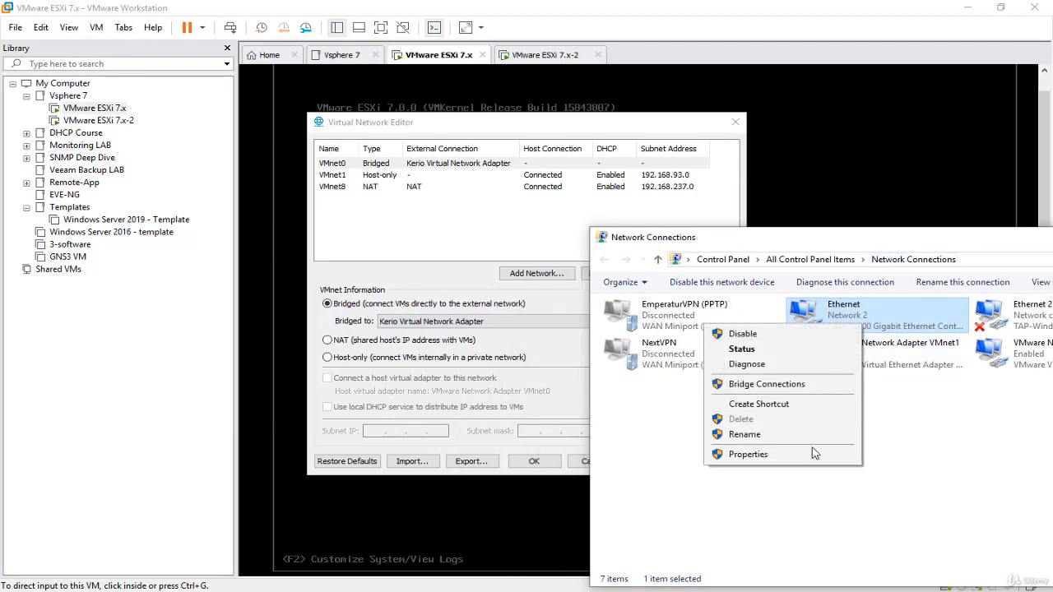
{"action": "left_click", "coordinate": [789, 458]}
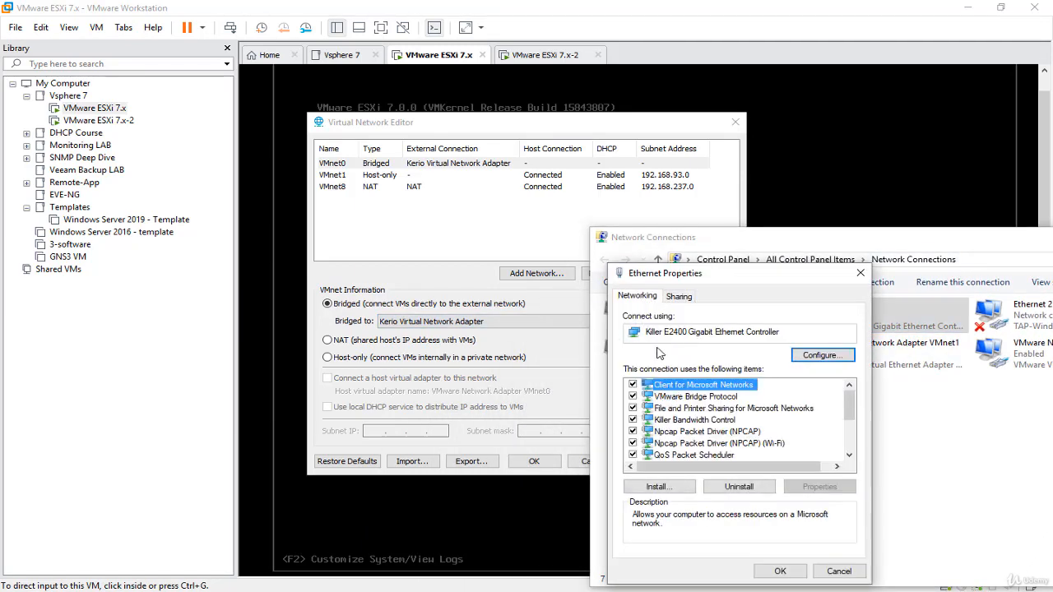
{"action": "left_click_drag", "start_coordinate": [778, 332], "coordinate": [635, 330]}
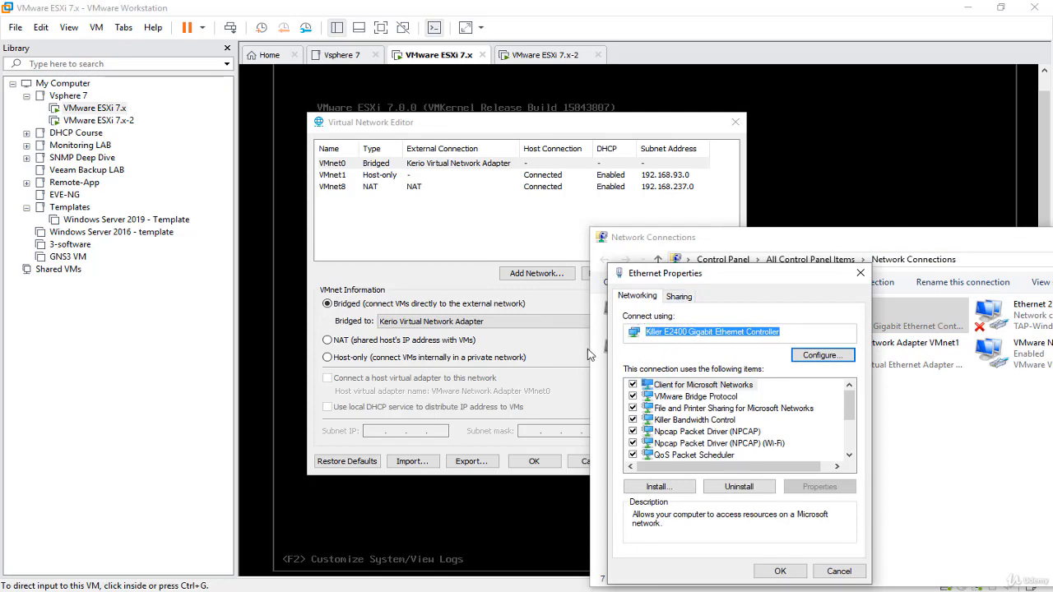
Switch VMnet0 to the Killer E2400 controller, then close Ethernet Properties and Network Connections.
{"action": "left_click", "coordinate": [436, 322]}
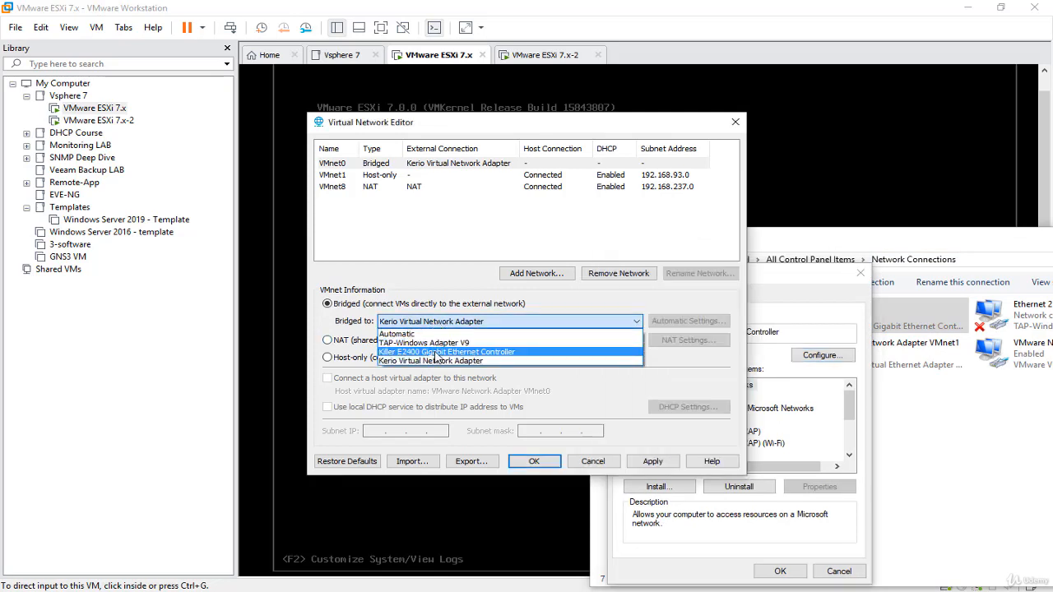
{"action": "left_click", "coordinate": [444, 351]}
{"action": "left_click", "coordinate": [790, 284]}
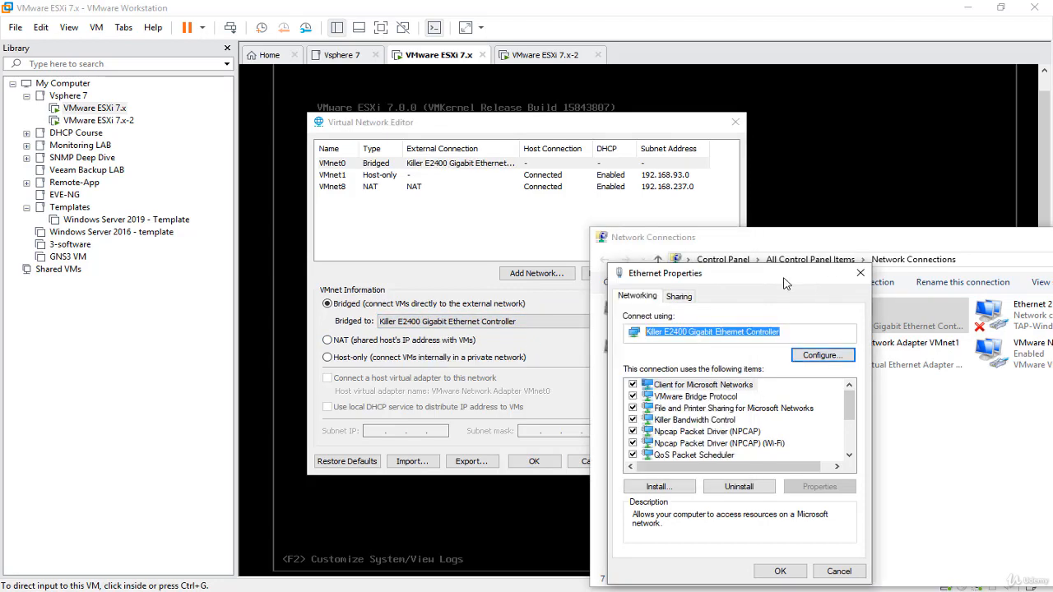
{"action": "left_click_drag", "start_coordinate": [790, 283], "coordinate": [878, 279]}
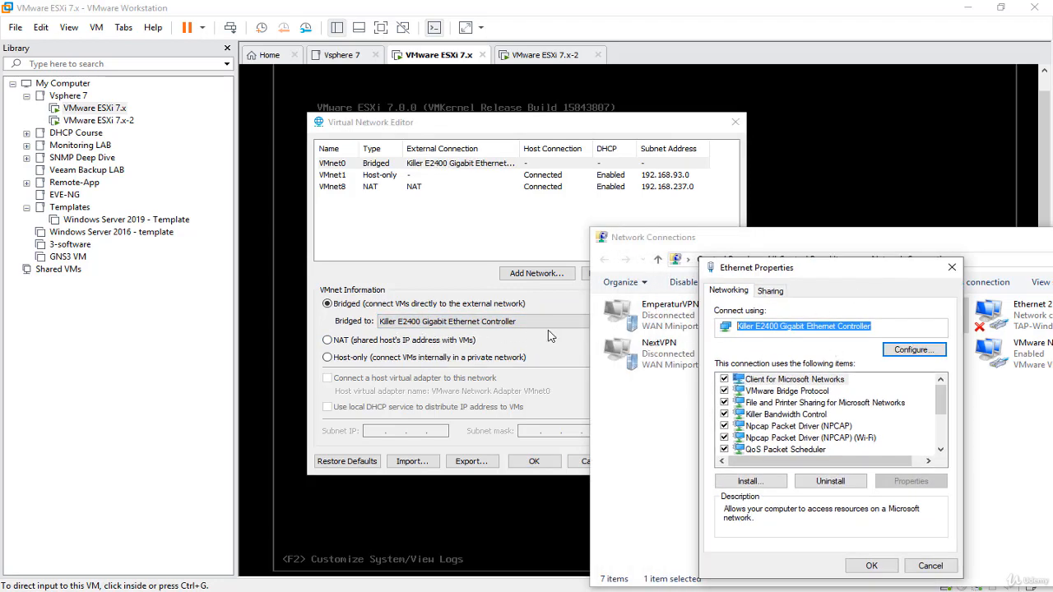
{"action": "left_click", "coordinate": [949, 266]}
{"action": "left_click_drag", "start_coordinate": [1007, 233], "coordinate": [768, 249]}
{"action": "left_click_drag", "start_coordinate": [994, 267], "coordinate": [832, 263]}
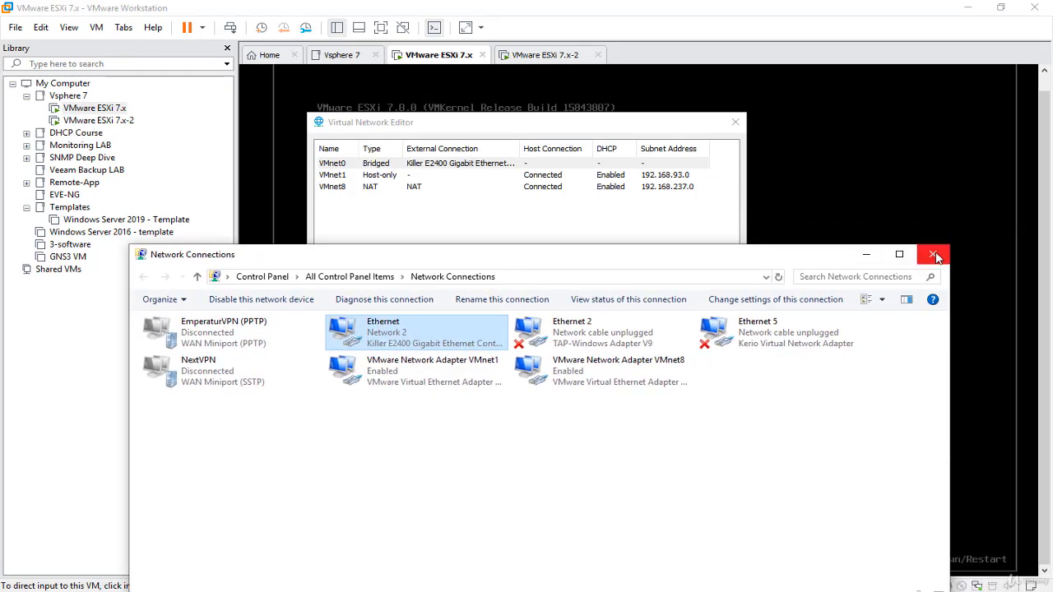
{"action": "left_click", "coordinate": [864, 253]}
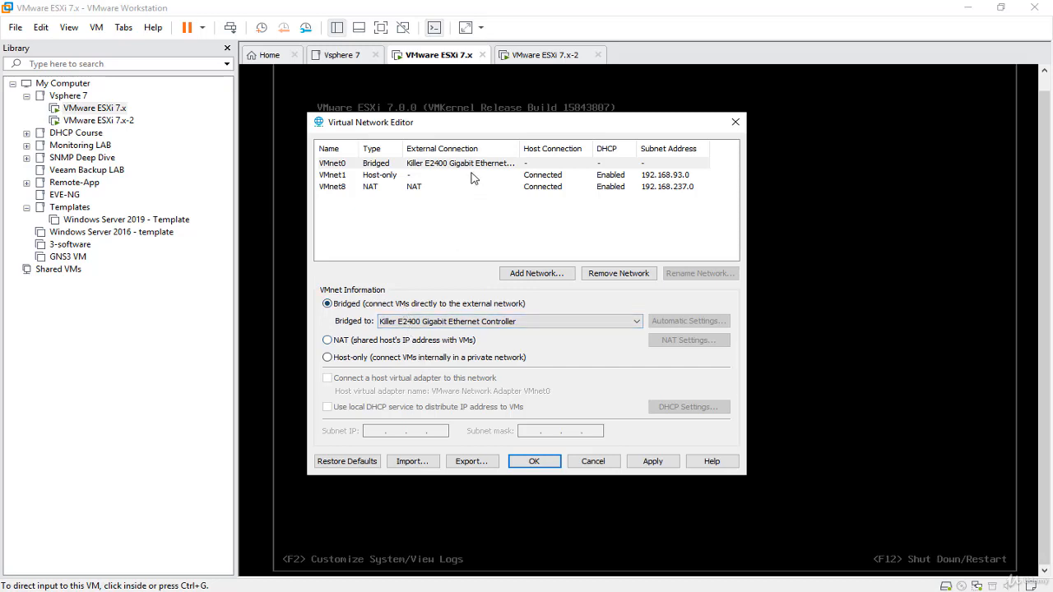
Set VMnet0 back to Automatic bridging and cancel out of the Virtual Network Editor.
{"action": "left_click", "coordinate": [402, 320]}
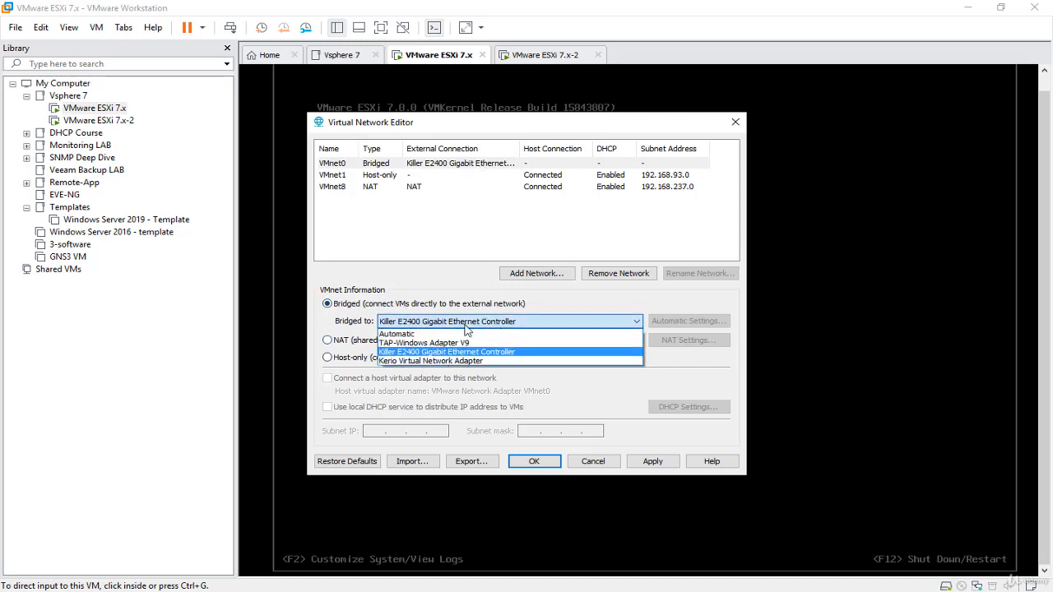
{"action": "left_click", "coordinate": [396, 334]}
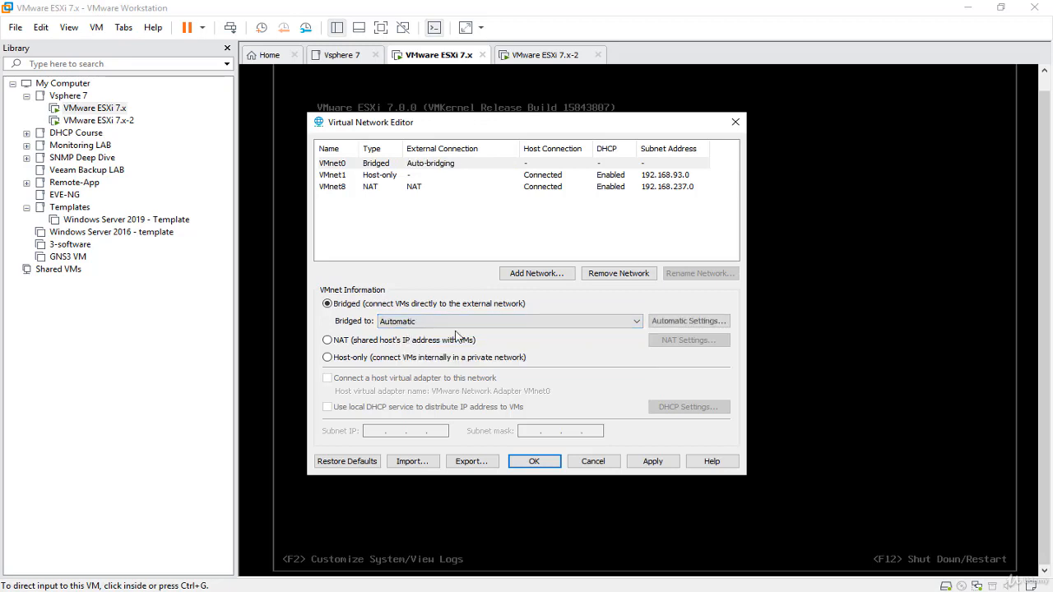
{"action": "left_click", "coordinate": [594, 462]}
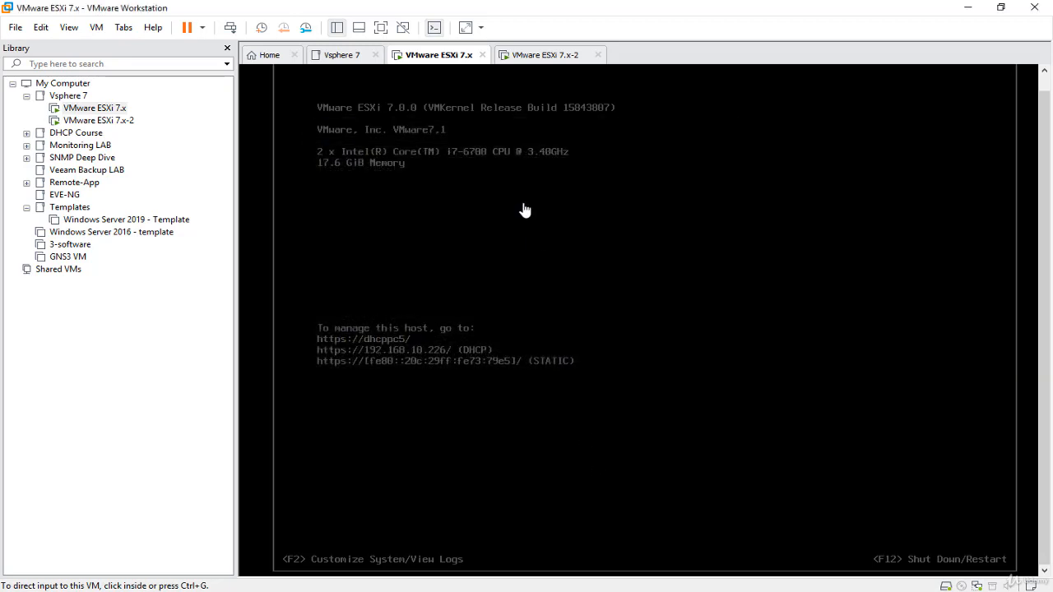
Show the ESXi 7.x-2 machine's Network Adapter settings (Custom: VMnet0) beside the ping window.
{"action": "left_click", "coordinate": [545, 58]}
{"action": "right_click", "coordinate": [543, 56]}
{"action": "left_click", "coordinate": [590, 238]}
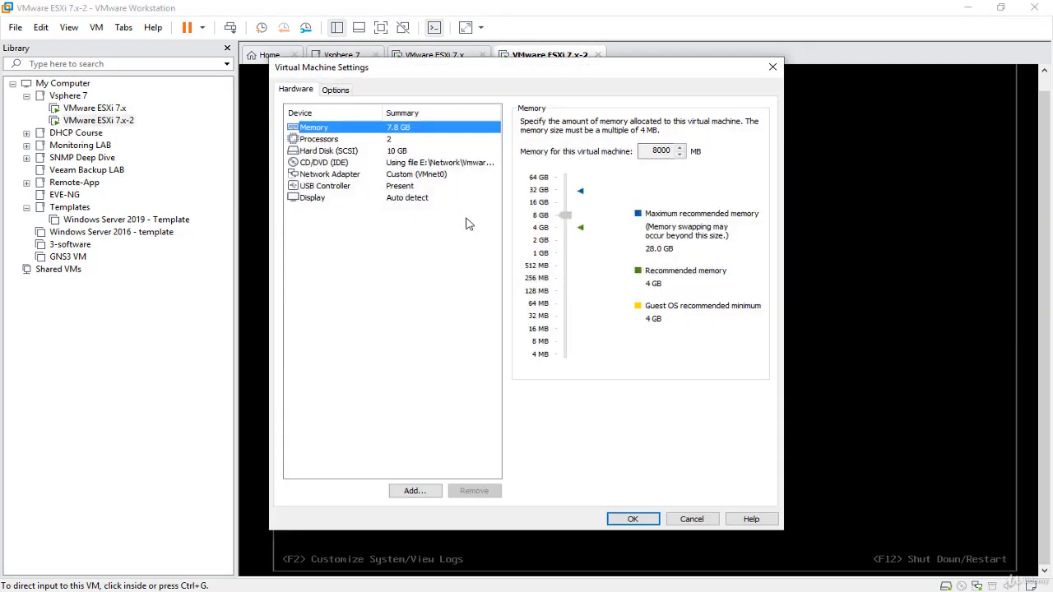
{"action": "left_click", "coordinate": [473, 174]}
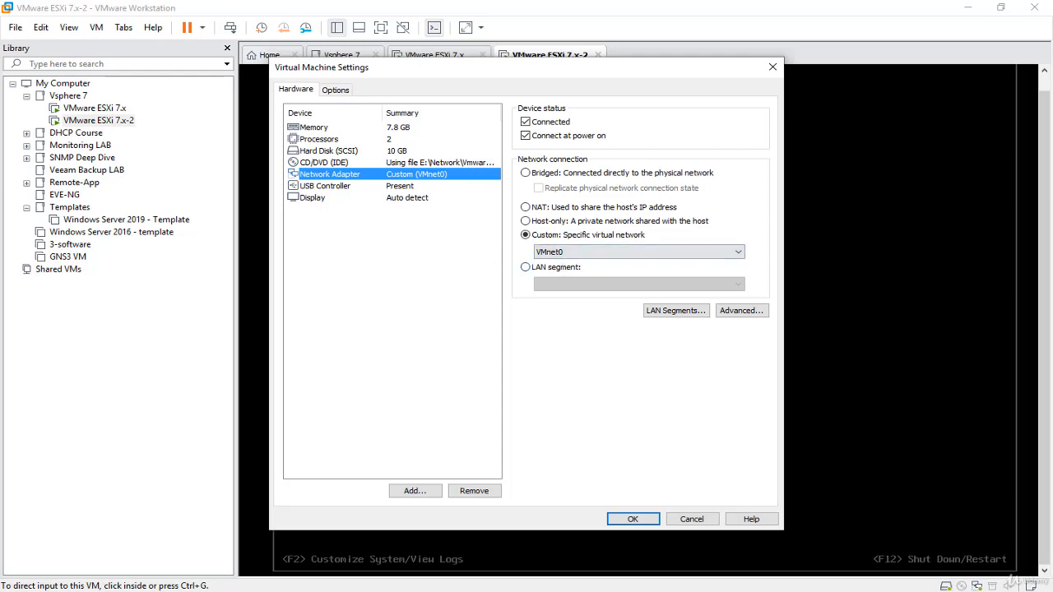
{"action": "left_click", "coordinate": [239, 518]}
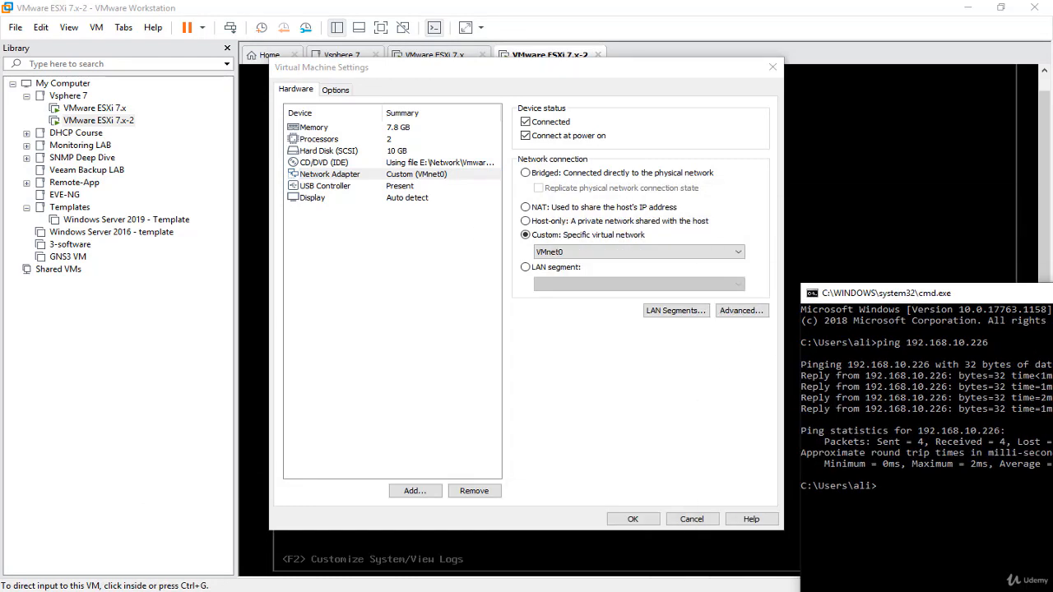
{"action": "mouse_move", "coordinate": [612, 589]}
Close the settings, then reopen the ESXi 7.x-2 machine's Virtual Machine Settings.
{"action": "left_click", "coordinate": [773, 68]}
{"action": "left_click", "coordinate": [438, 56]}
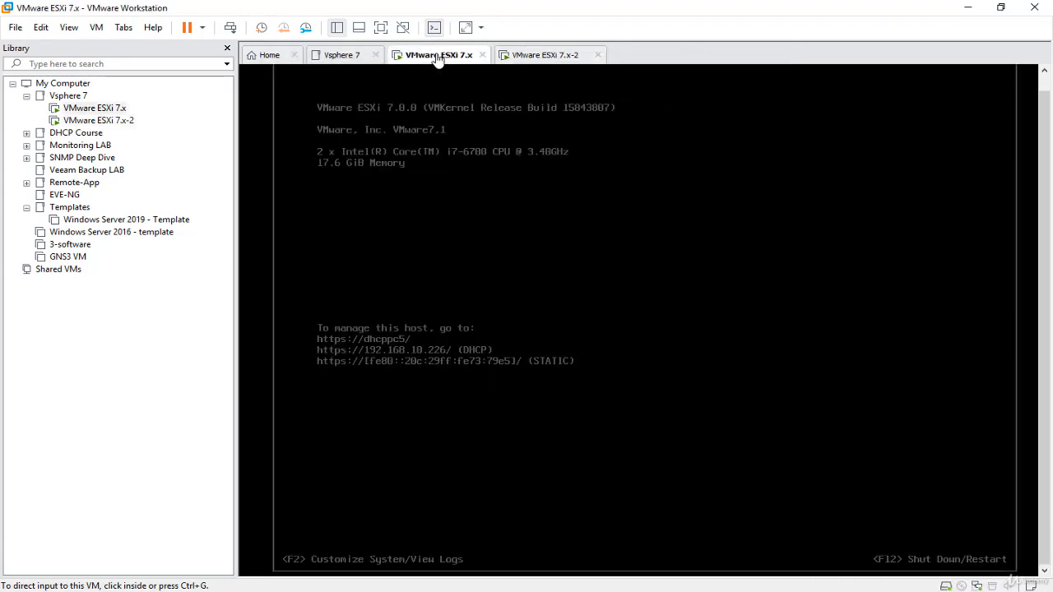
{"action": "left_click", "coordinate": [545, 55]}
{"action": "right_click", "coordinate": [545, 55]}
{"action": "left_click", "coordinate": [604, 234]}
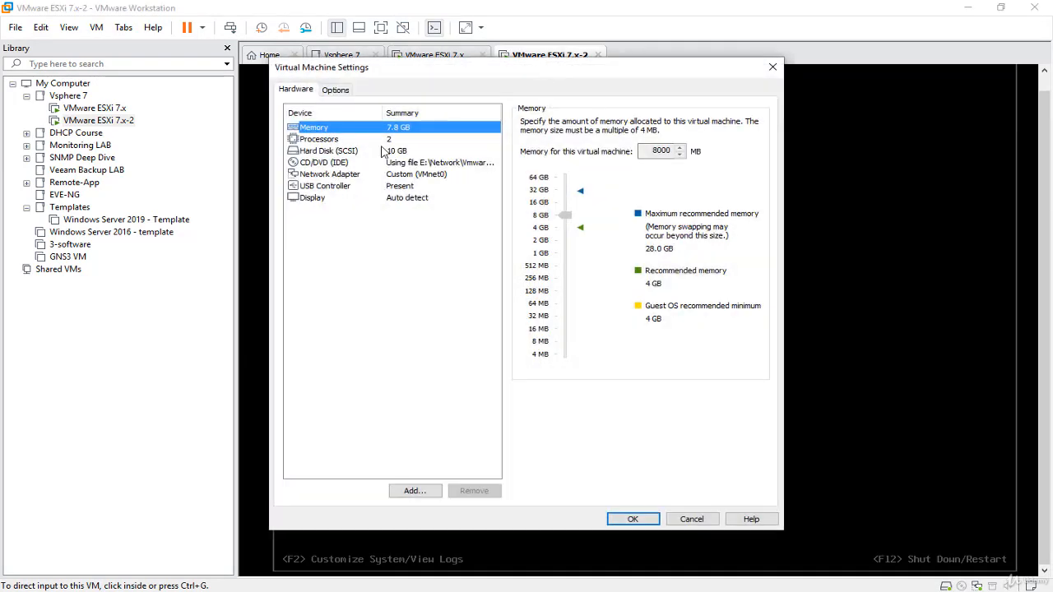
Review its Processors and Memory, close settings, and focus the ESXi 7.x console.
{"action": "left_click", "coordinate": [384, 139]}
{"action": "left_click", "coordinate": [401, 129]}
{"action": "left_click", "coordinate": [772, 67]}
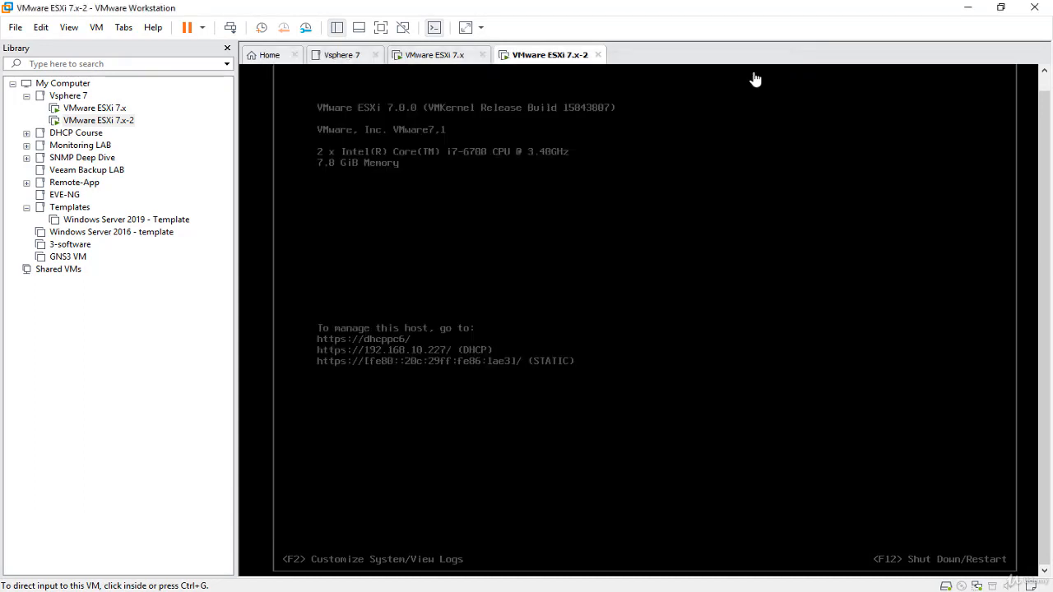
{"action": "left_click", "coordinate": [434, 55]}
{"action": "left_click", "coordinate": [532, 258]}
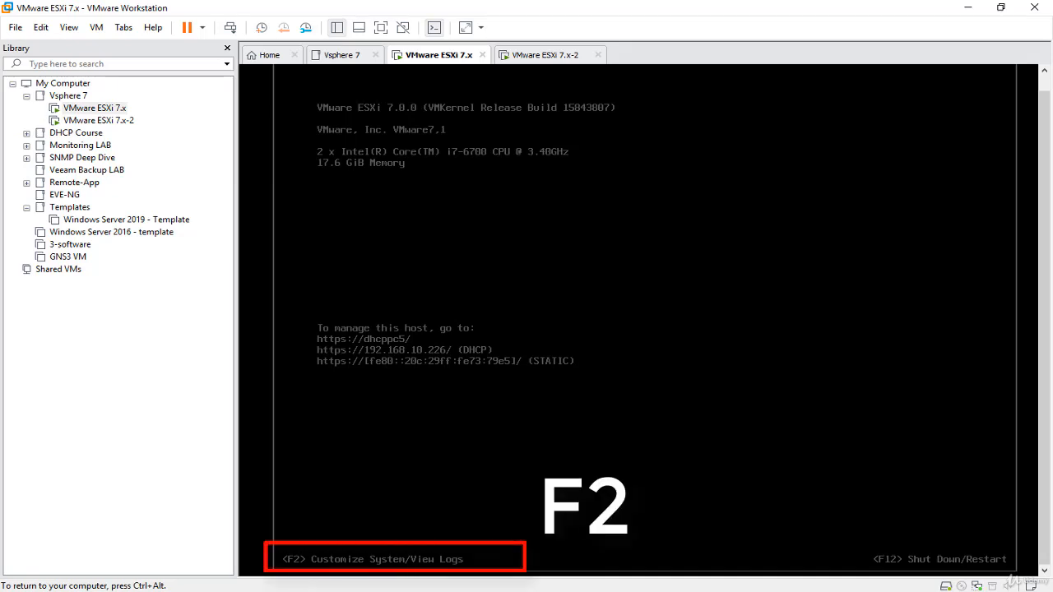
Log in to the ESXi host's System Customization with the root password.
{"action": "key", "text": "F2"}
{"action": "key", "text": "Down"}
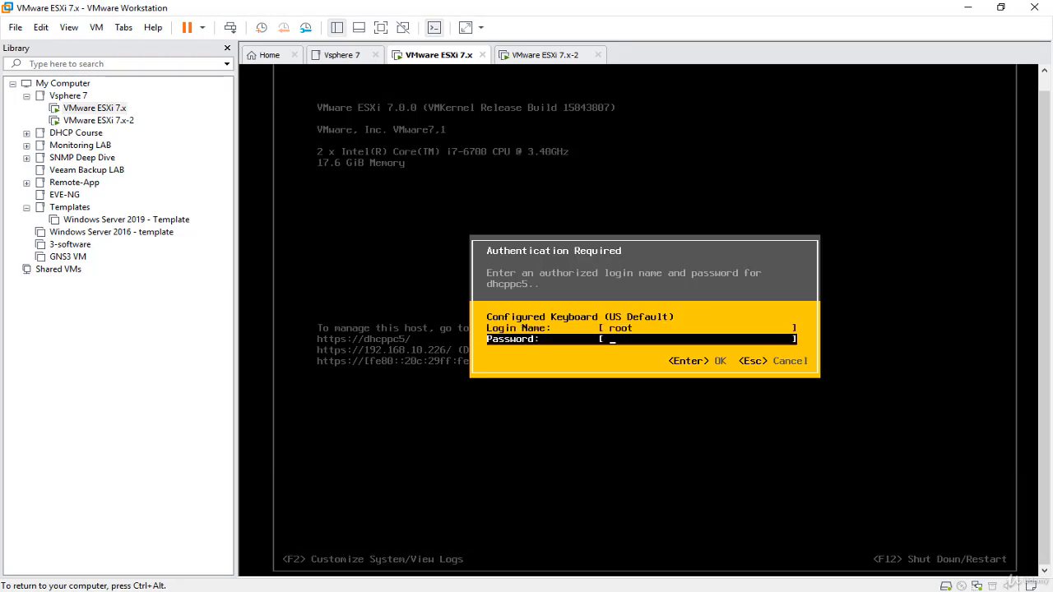
{"action": "type", "text": "********"}
{"action": "key", "text": "Return"}
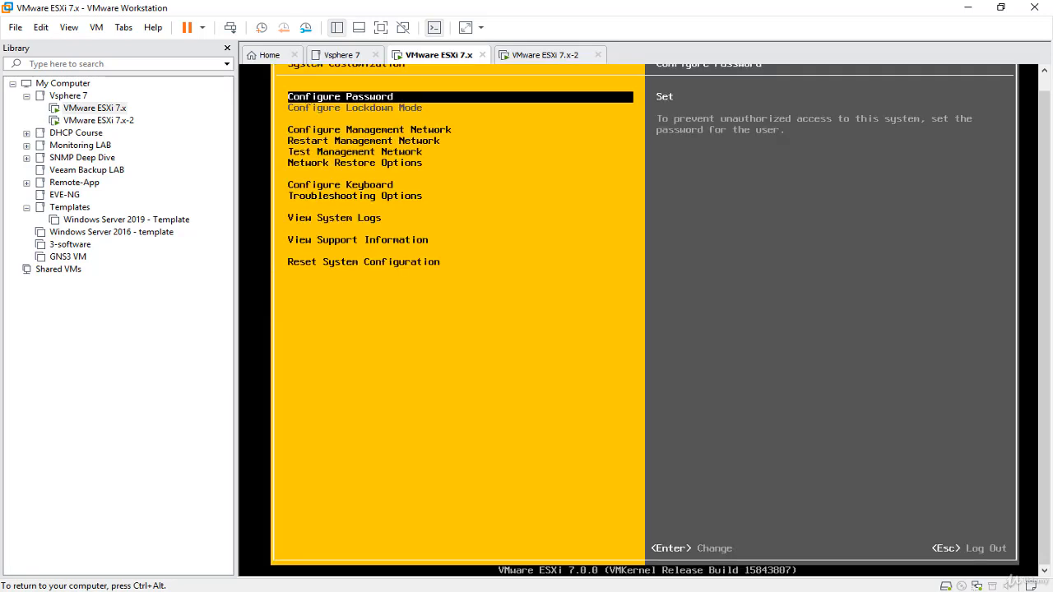
Open and cancel Configure Password, then highlight Configure Management Network.
{"action": "key", "text": "Down"}
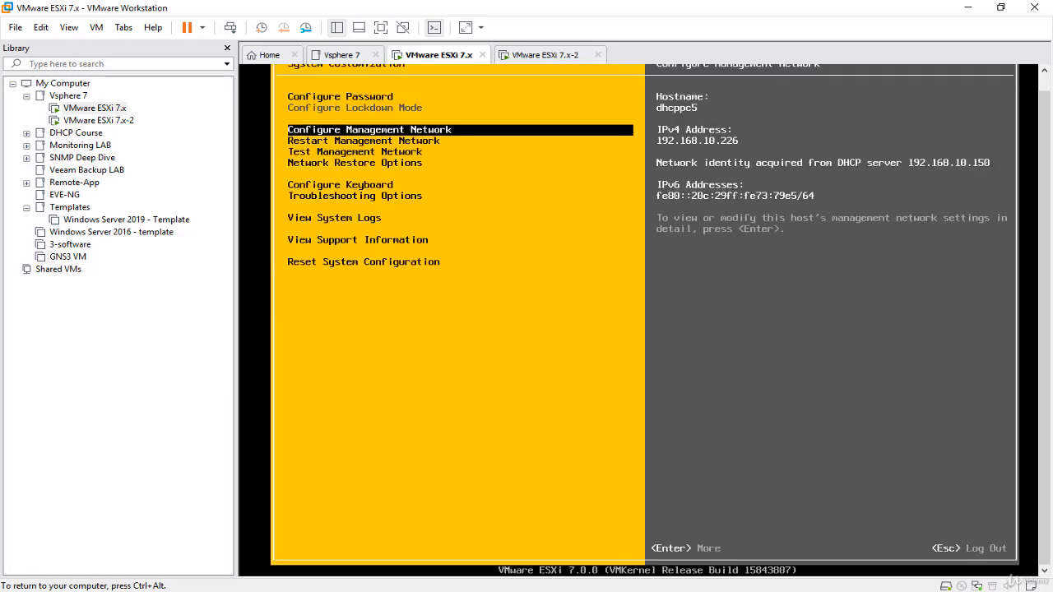
{"action": "key", "text": "Up"}
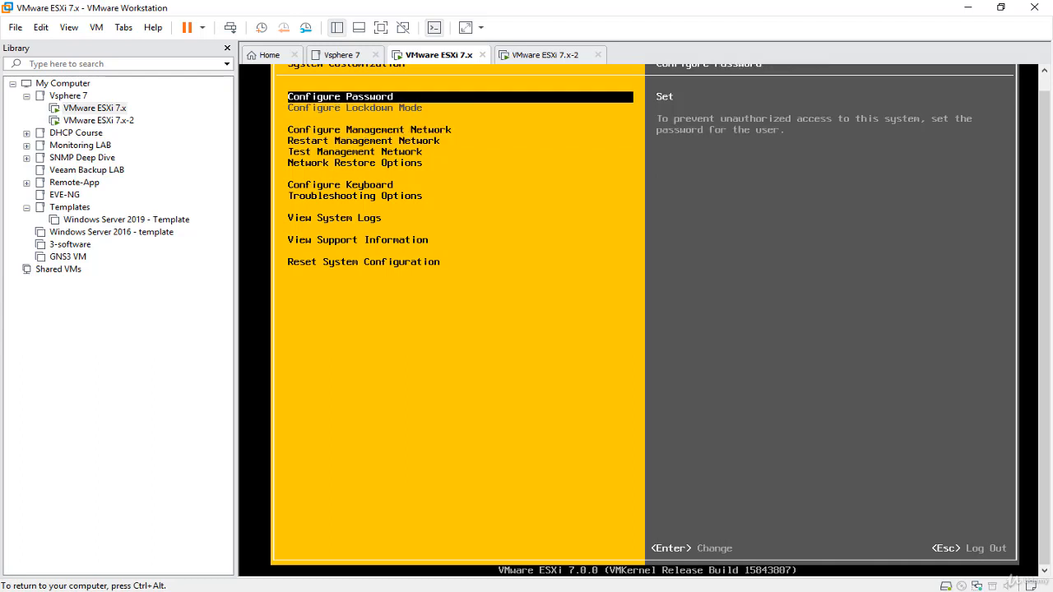
{"action": "key", "text": "Return"}
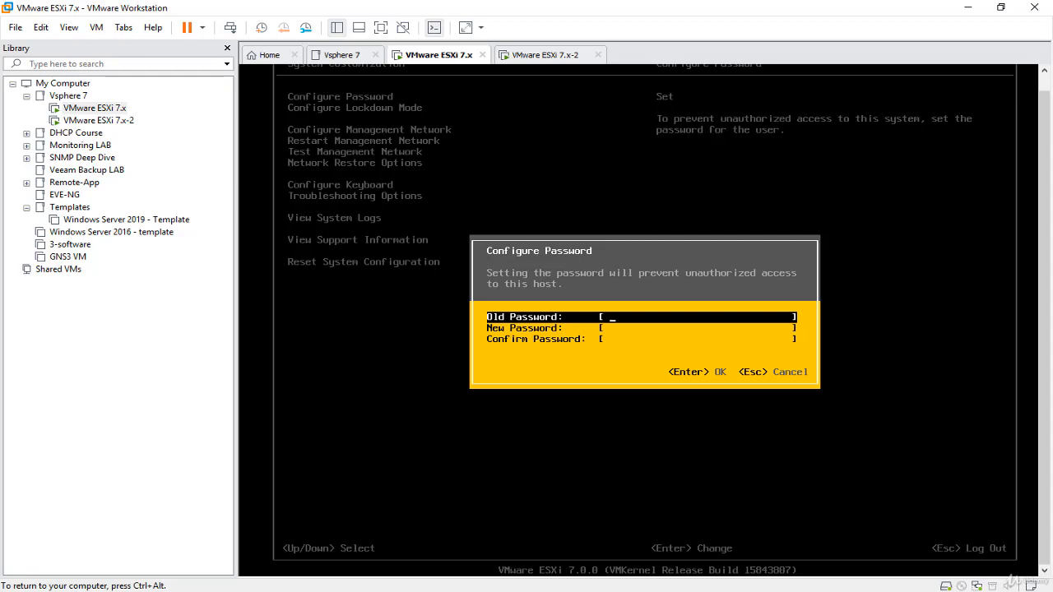
{"action": "key", "text": "Escape"}
{"action": "key", "text": "Down"}
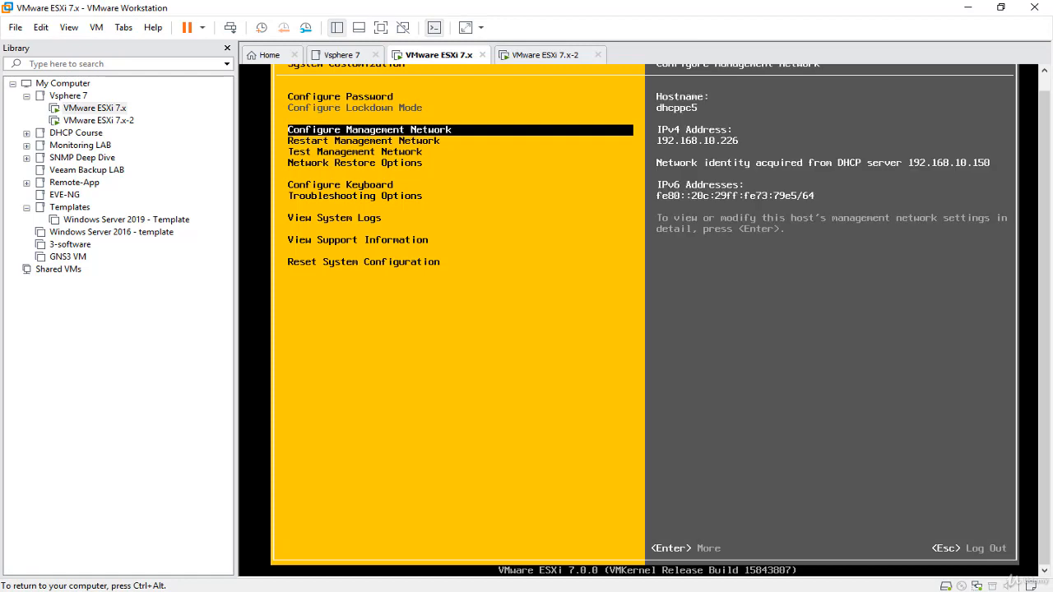
Open Configure Management Network and check the Network Adapters selection without changing it.
{"action": "key", "text": "Return"}
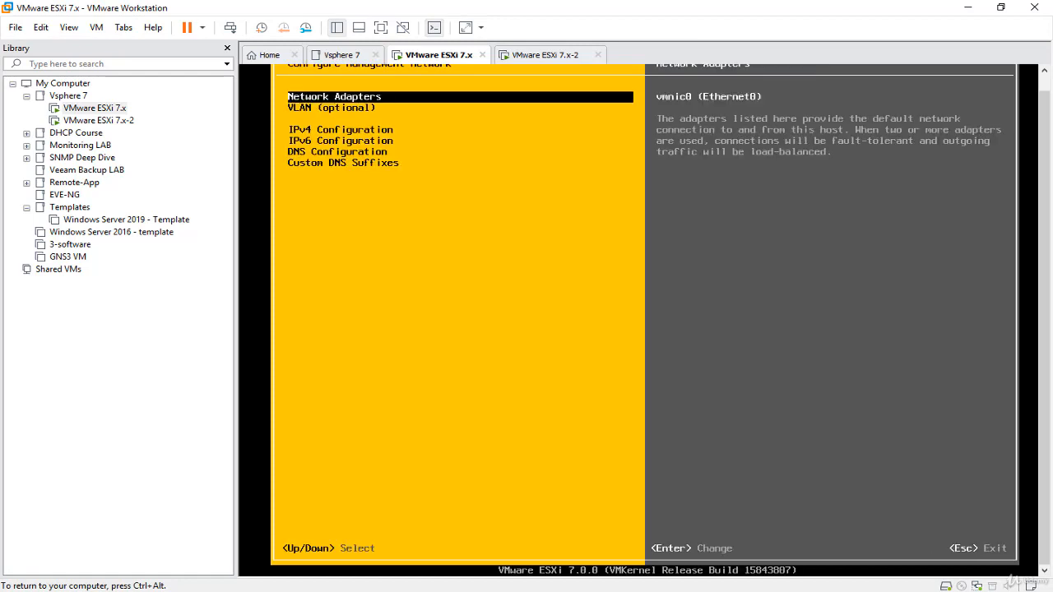
{"action": "key", "text": "Return"}
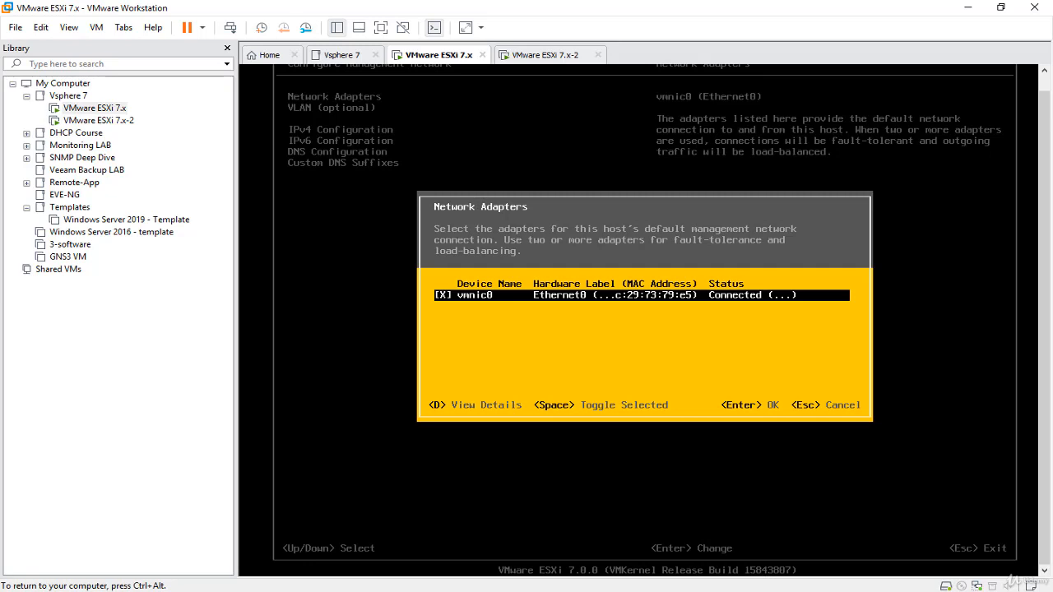
{"action": "key", "text": "Return"}
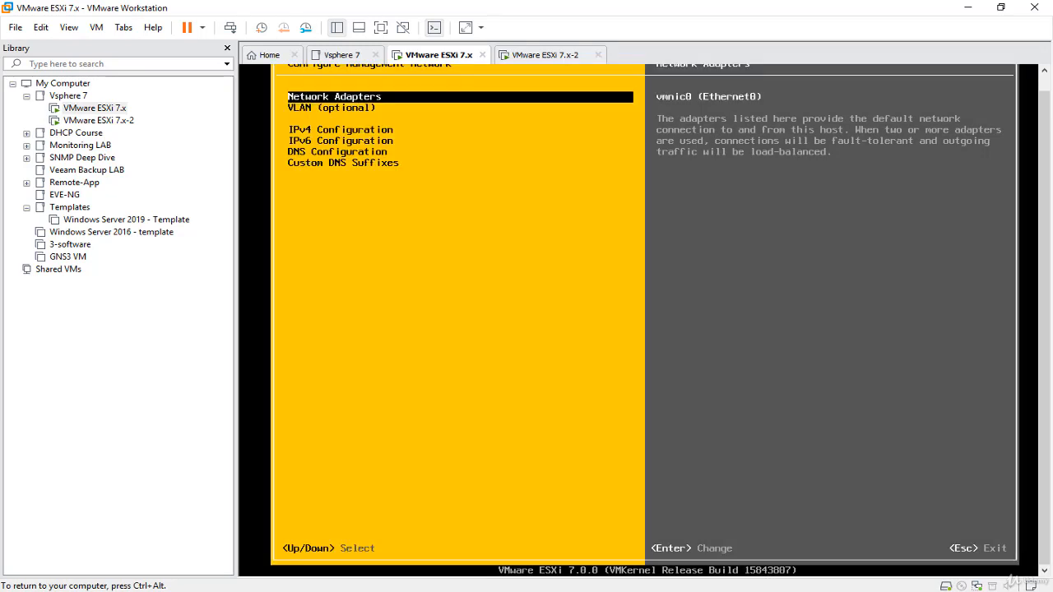
Leave the VLAN unset and go to IPv4 Configuration, automatic at 192.168.10.226.
{"action": "key", "text": "Down"}
{"action": "key", "text": "Return"}
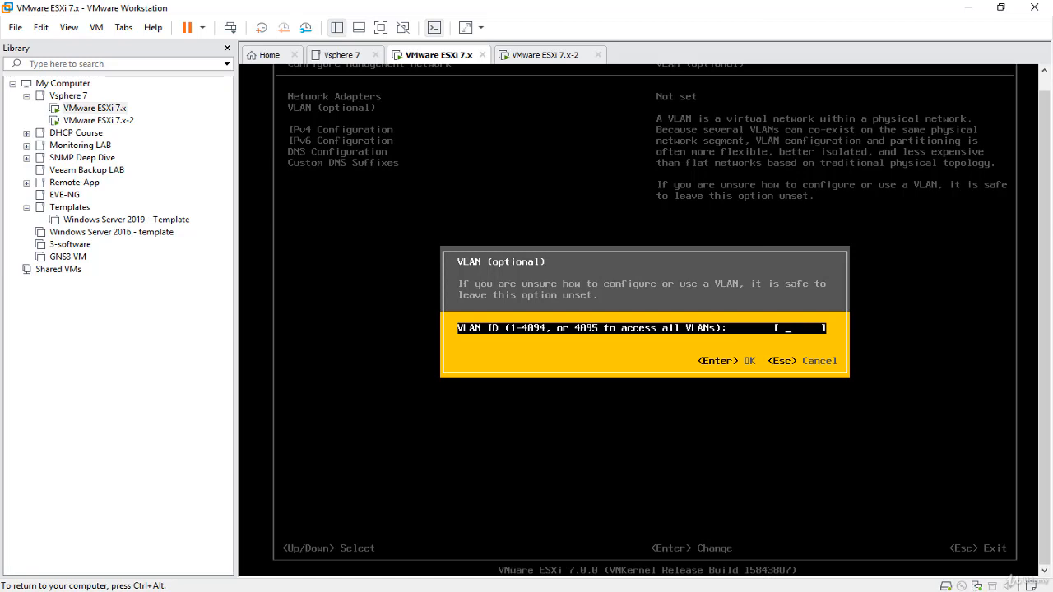
{"action": "key", "text": "Escape"}
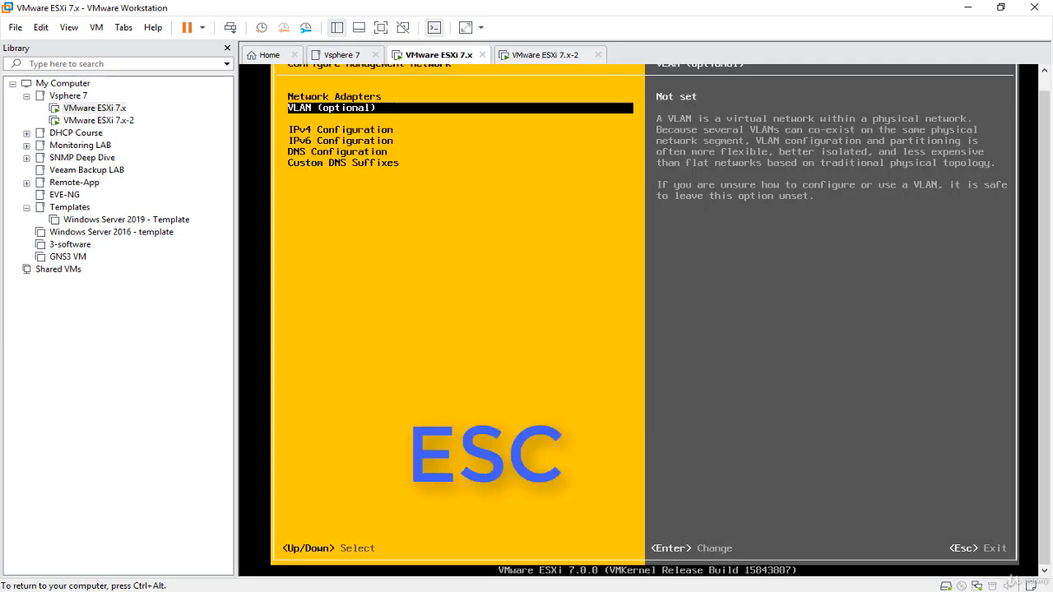
{"action": "key", "text": "Down"}
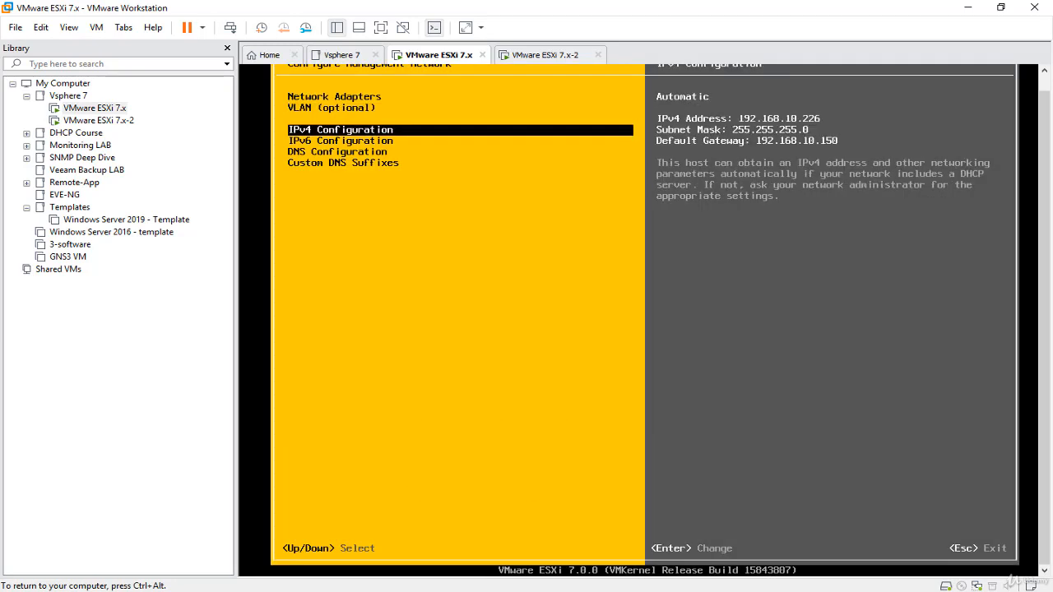
Switch IPv4 Configuration to 'Set static IPv4 address' after briefly marking the disable option.
{"action": "key", "text": "Return"}
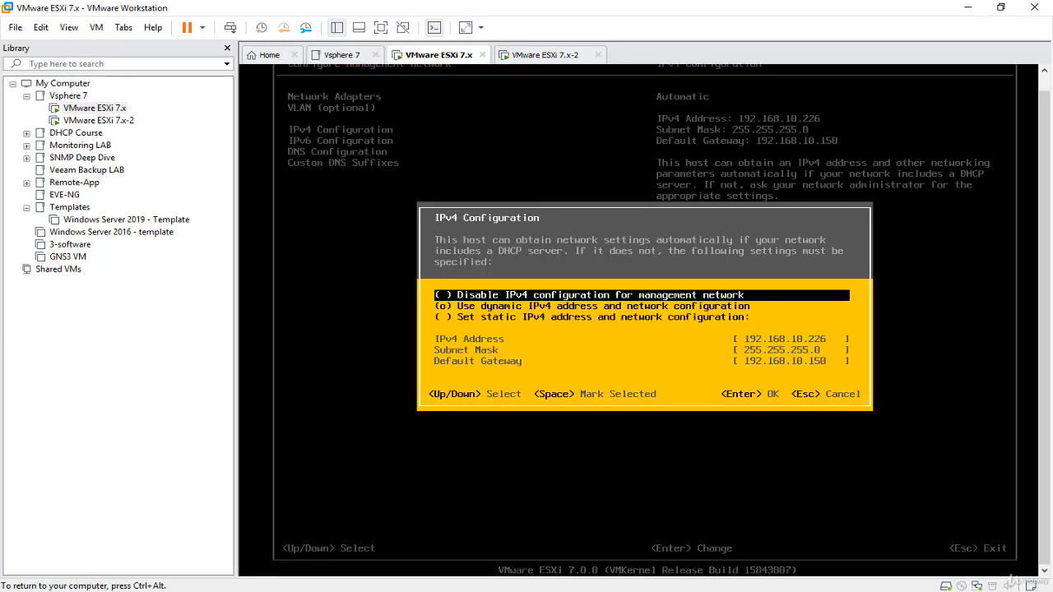
{"action": "key", "text": "Down"}
{"action": "key", "text": "Down"}
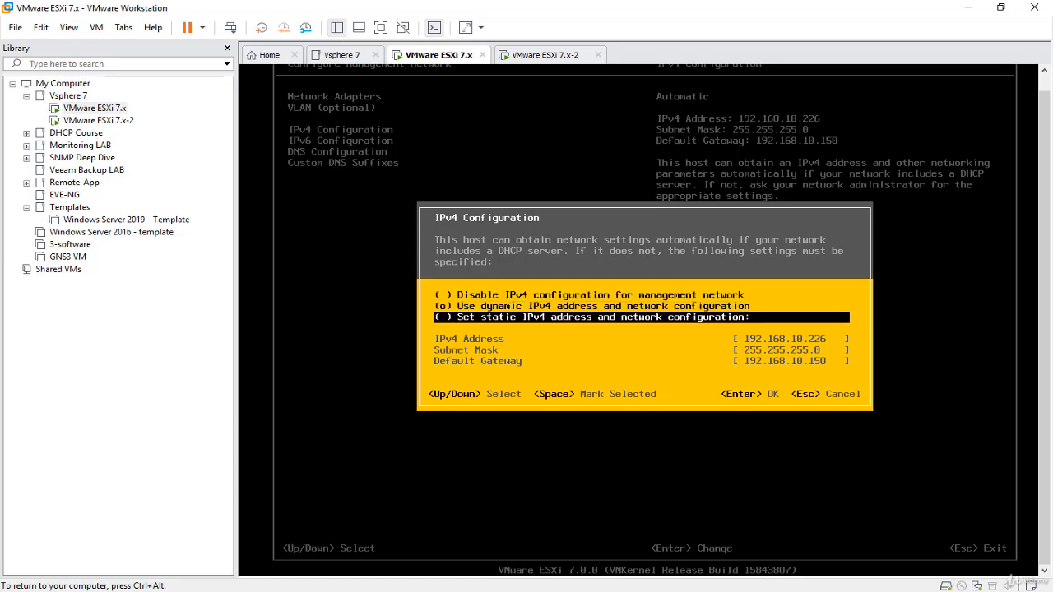
{"action": "key", "text": "space"}
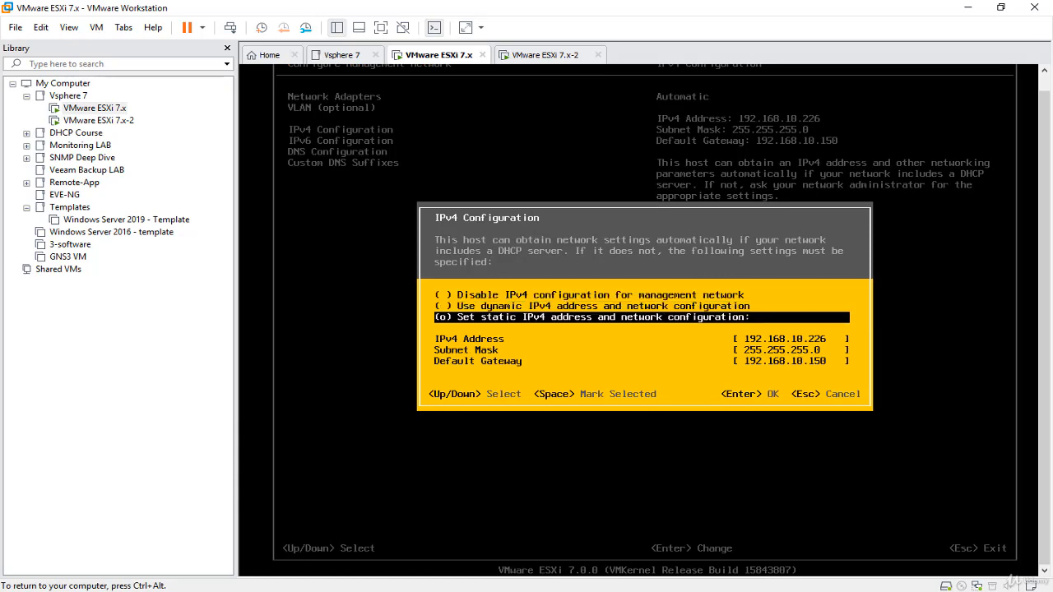
{"action": "key", "text": "Up"}
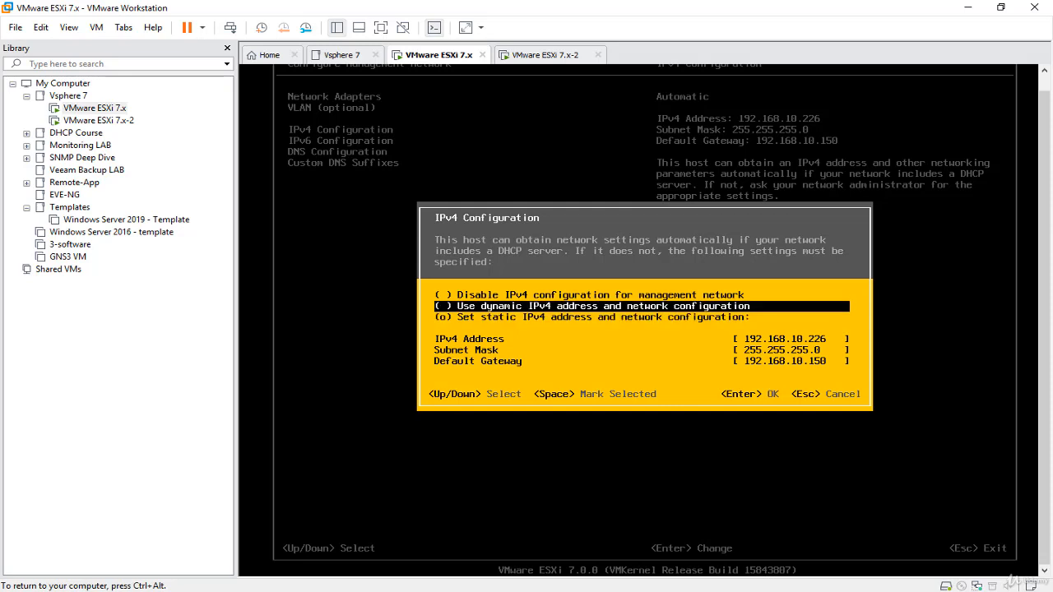
{"action": "key", "text": "Up"}
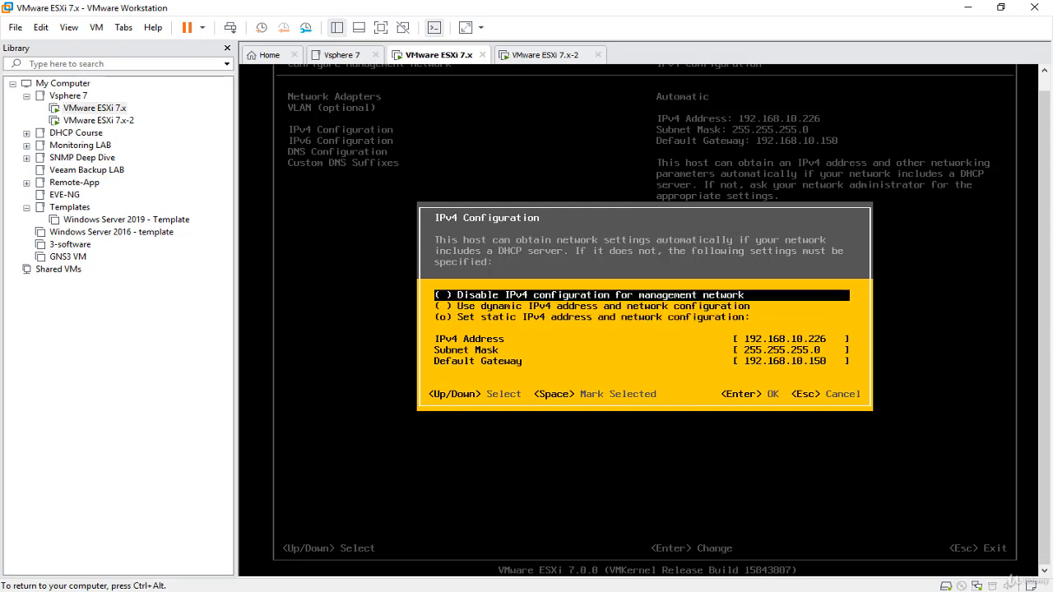
{"action": "key", "text": "space"}
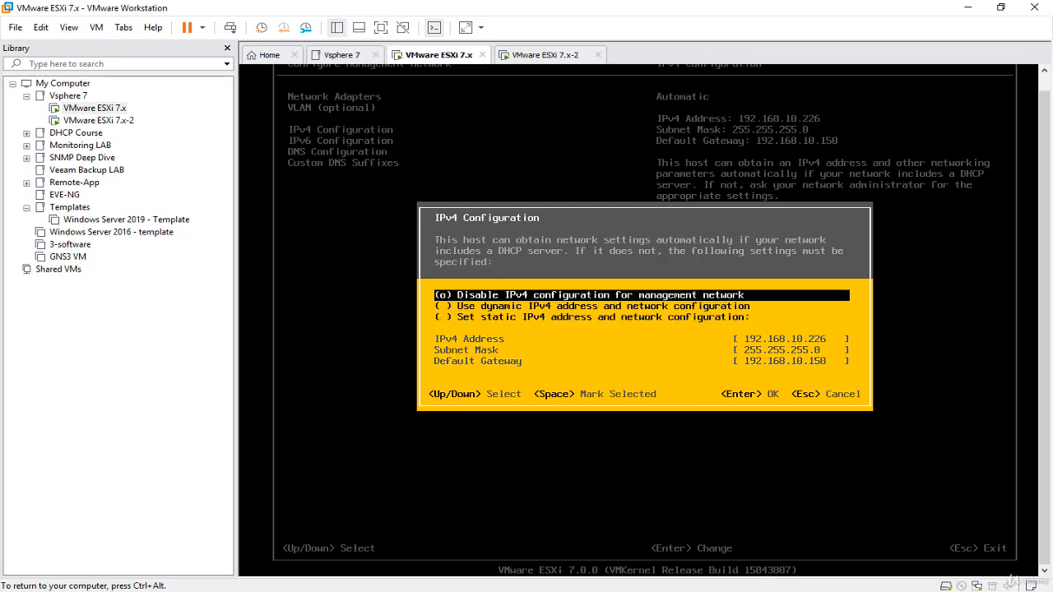
{"action": "key", "text": "Down"}
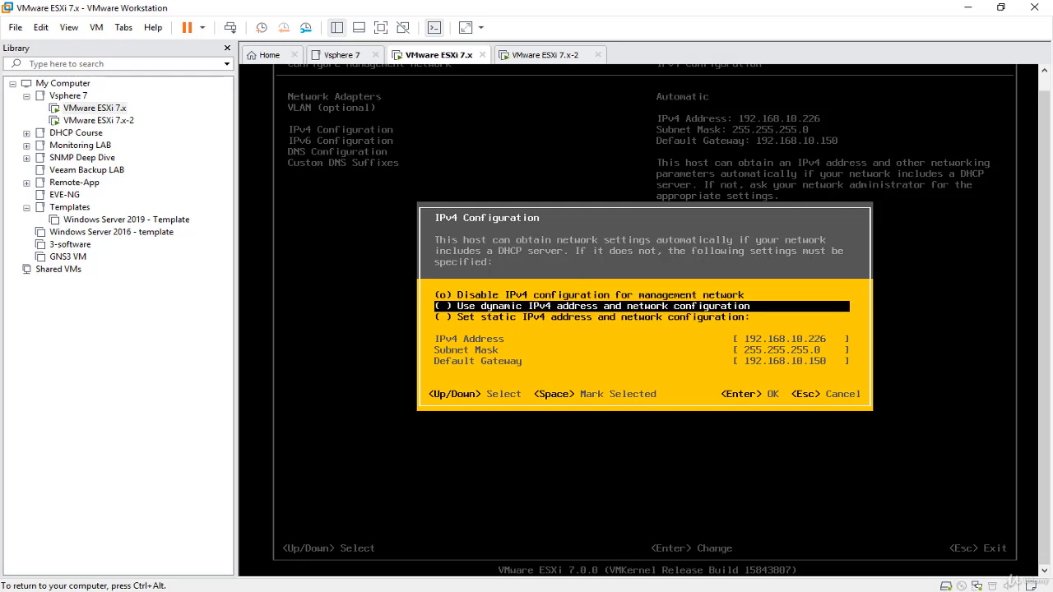
{"action": "key", "text": "Down"}
{"action": "key", "text": "space"}
Save static IPv4 192.168.10.1, mask 255.255.255.0, gateway 192.168.10.150.
{"action": "key", "text": "Down"}
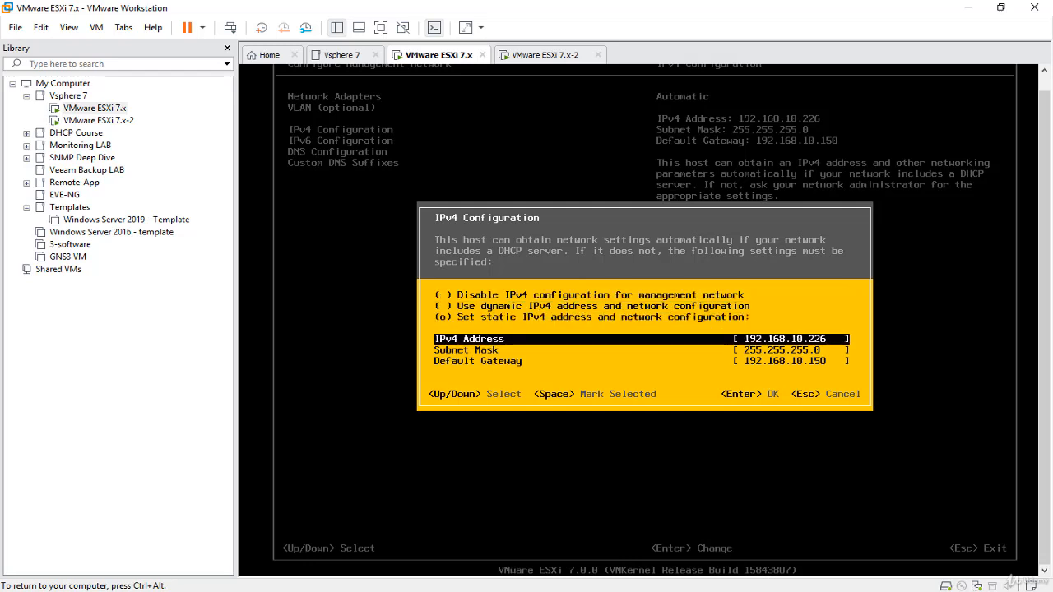
{"action": "key", "text": "BackSpace"}
{"action": "key", "text": "BackSpace"}
{"action": "key", "text": "BackSpace"}
{"action": "key", "text": "Down"}
{"action": "key", "text": "Down"}
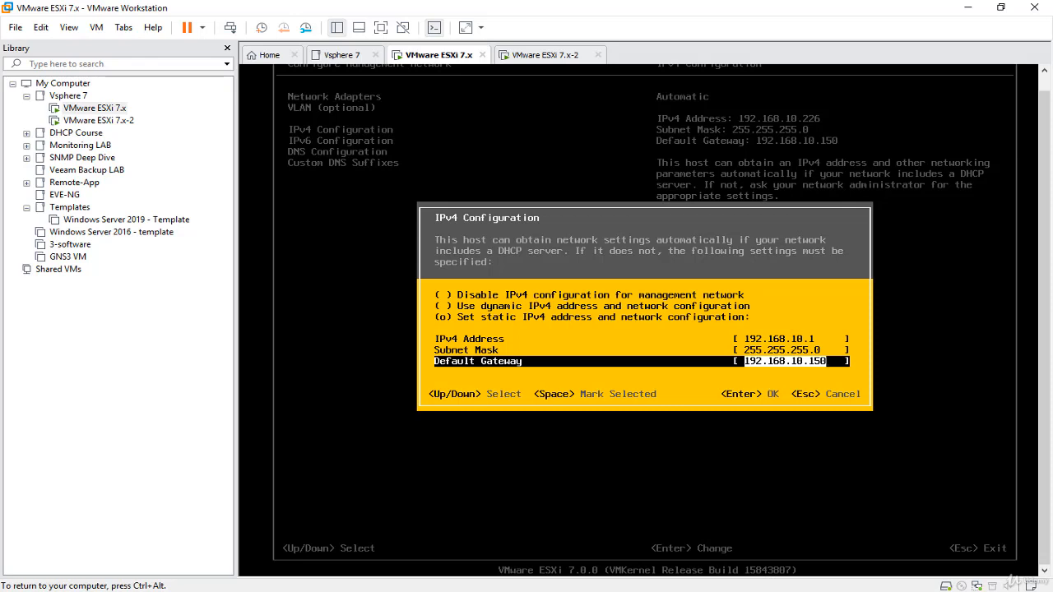
{"action": "key", "text": "Return"}
{"action": "key", "text": "Down"}
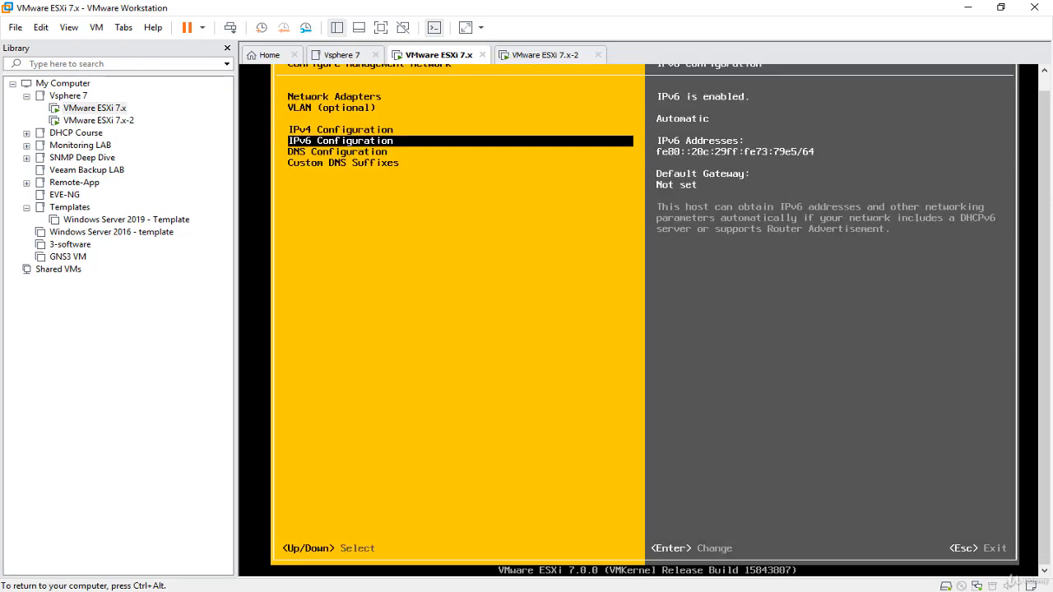
Mark IPv6 as disabled in IPv6 Configuration and close it.
{"action": "key", "text": "Return"}
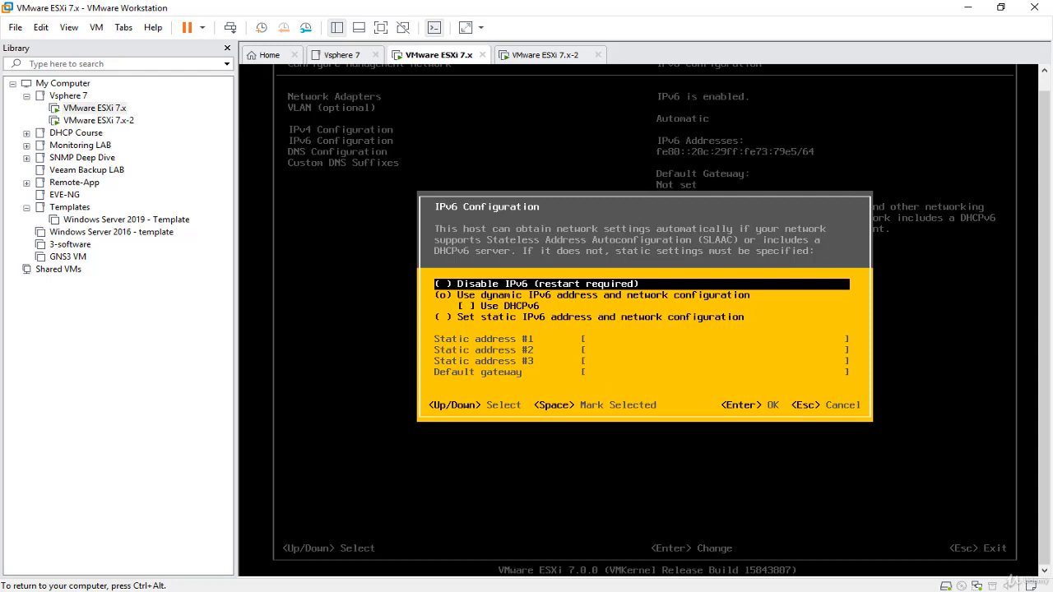
{"action": "key", "text": "space"}
{"action": "key", "text": "Return"}
Open DNS Configuration, move to the manual DNS option, and release the VM to view Diagram.jpg.
{"action": "key", "text": "Down"}
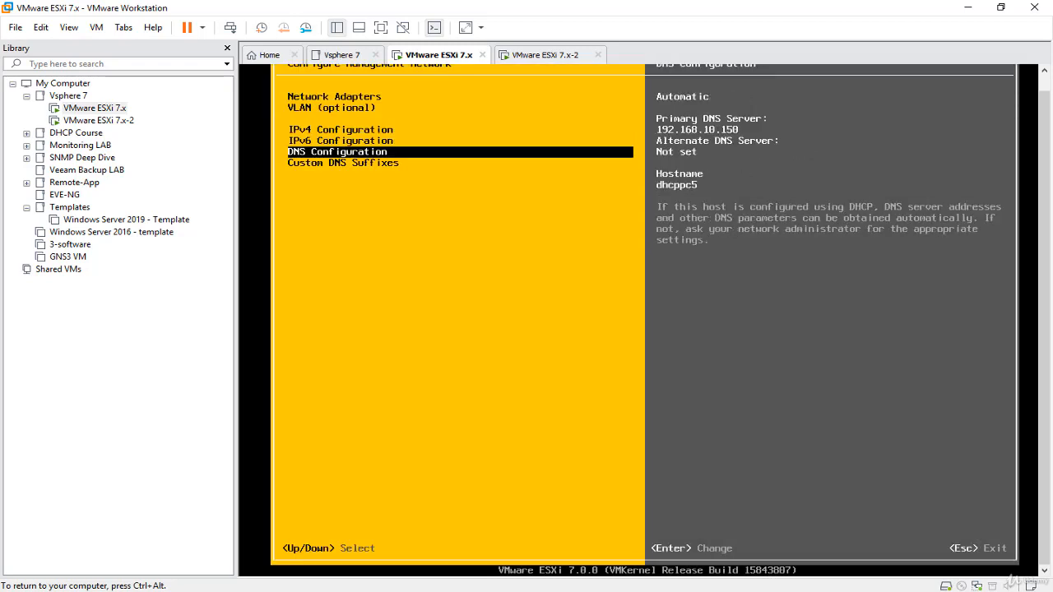
{"action": "key", "text": "Return"}
{"action": "key", "text": "Down"}
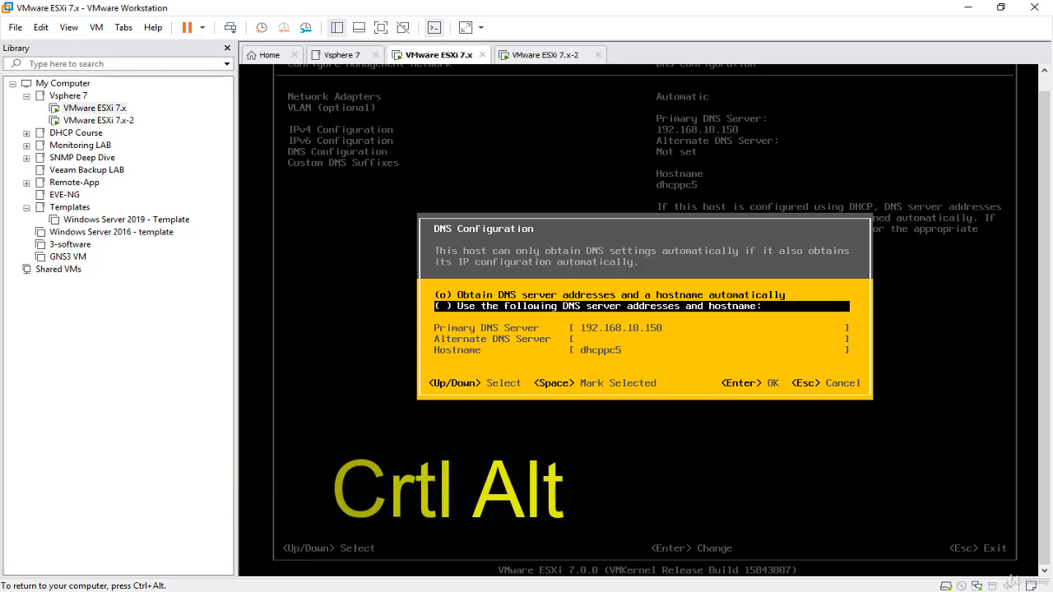
{"action": "key", "text": "ctrl+alt"}
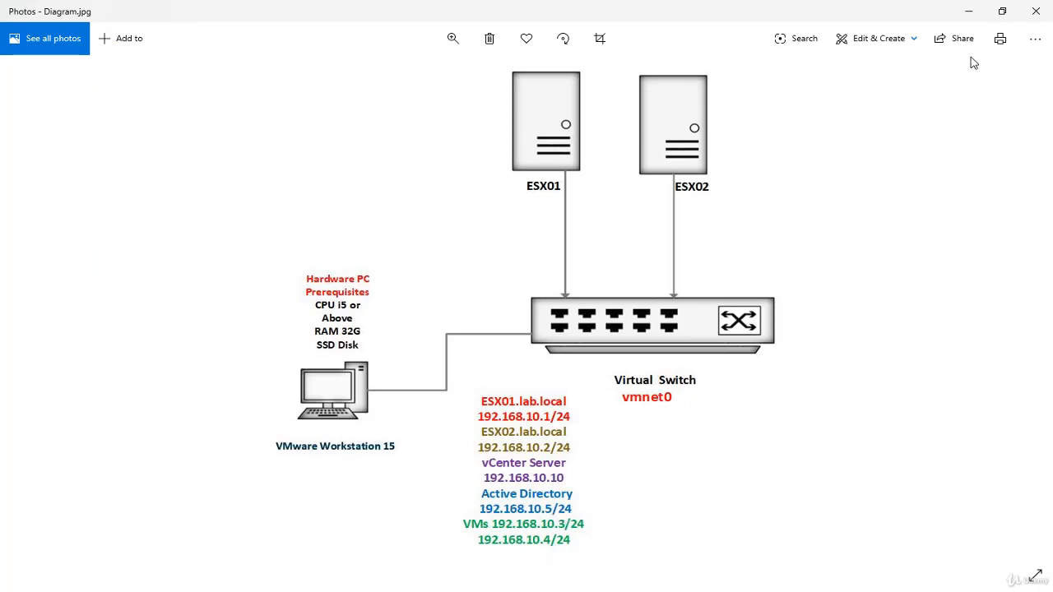
Minimize the diagram, return to the VM, and select manual DNS server addresses and hostname.
{"action": "left_click", "coordinate": [968, 12]}
{"action": "left_click", "coordinate": [714, 319]}
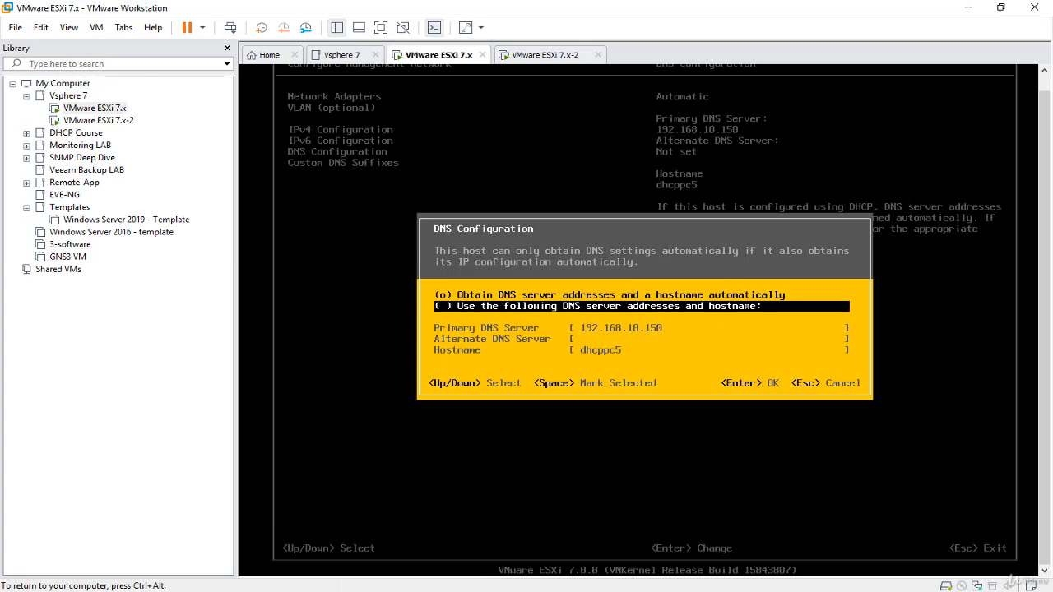
{"action": "key", "text": "space"}
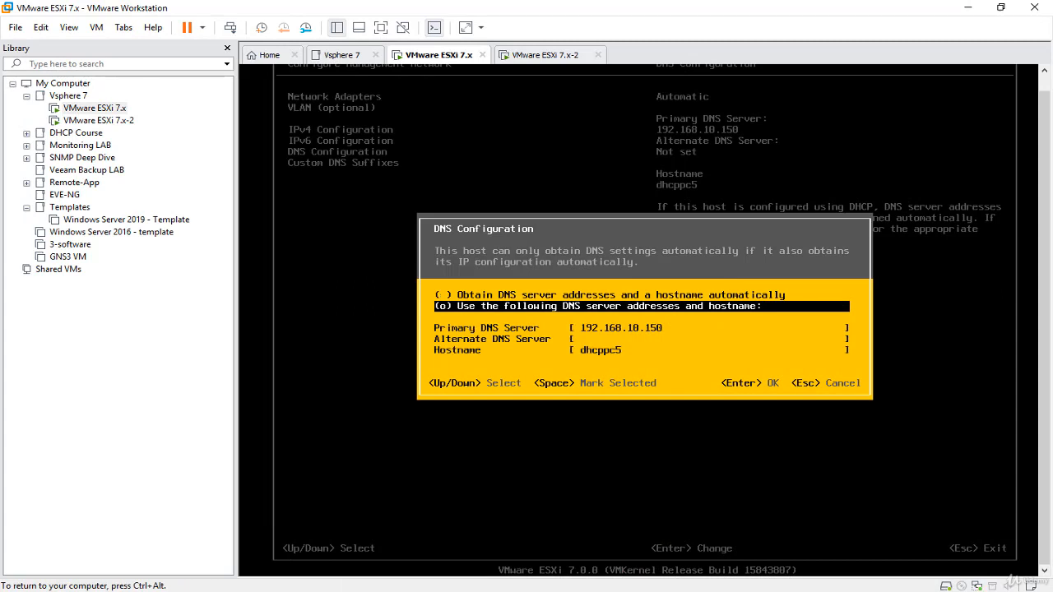
{"action": "key", "text": "Up"}
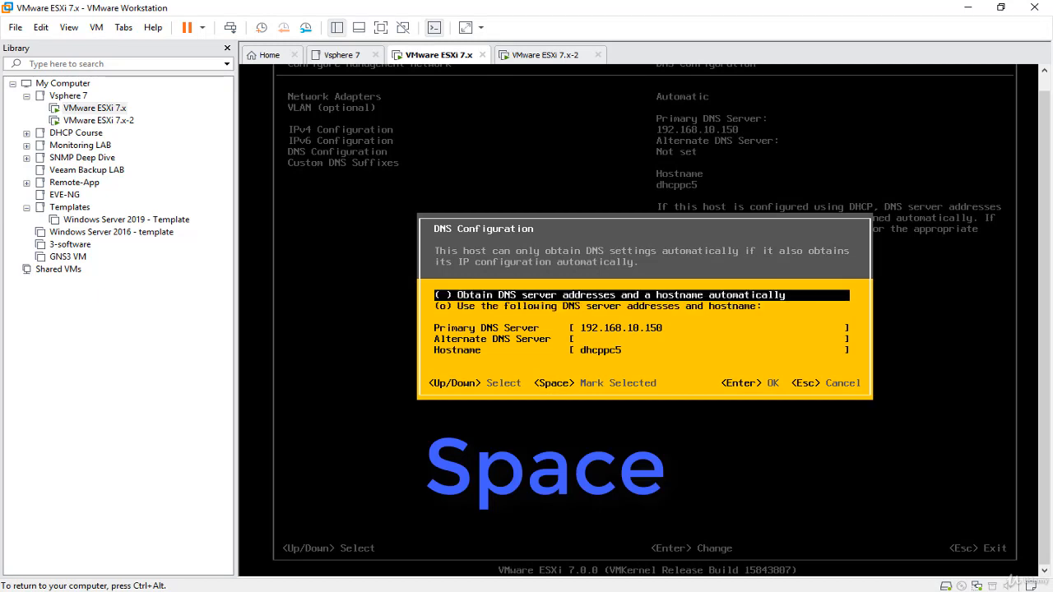
{"action": "key", "text": "space"}
{"action": "key", "text": "Down"}
{"action": "key", "text": "space"}
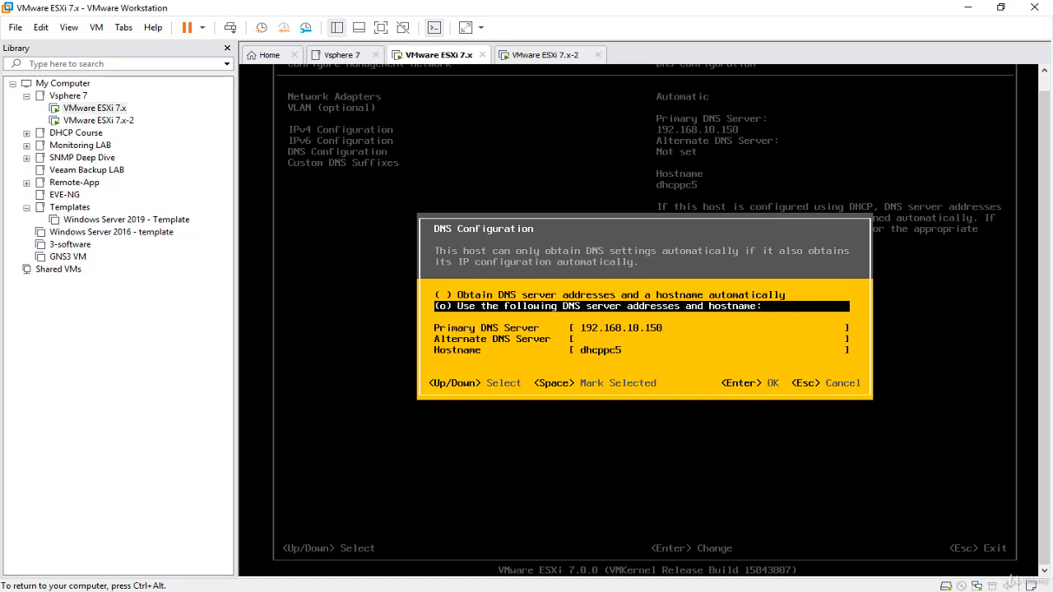
Set primary DNS 192.168.10.5 and hostname ESX01, and save.
{"action": "key", "text": "Down"}
{"action": "key", "text": "BackSpace"}
{"action": "key", "text": "BackSpace"}
{"action": "key", "text": "BackSpace"}
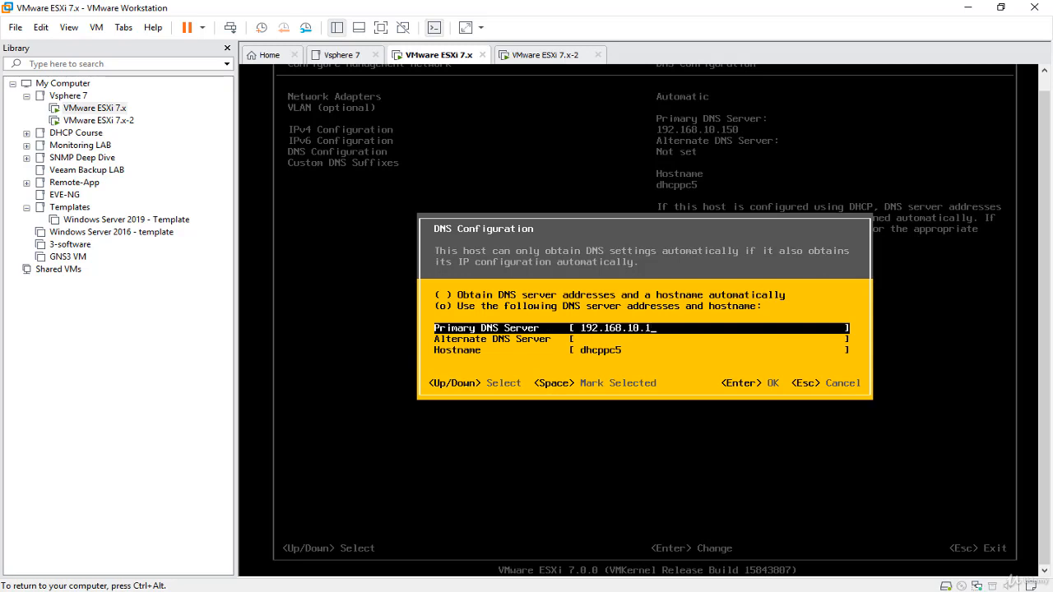
{"action": "type", "text": "5"}
{"action": "key", "text": "Down"}
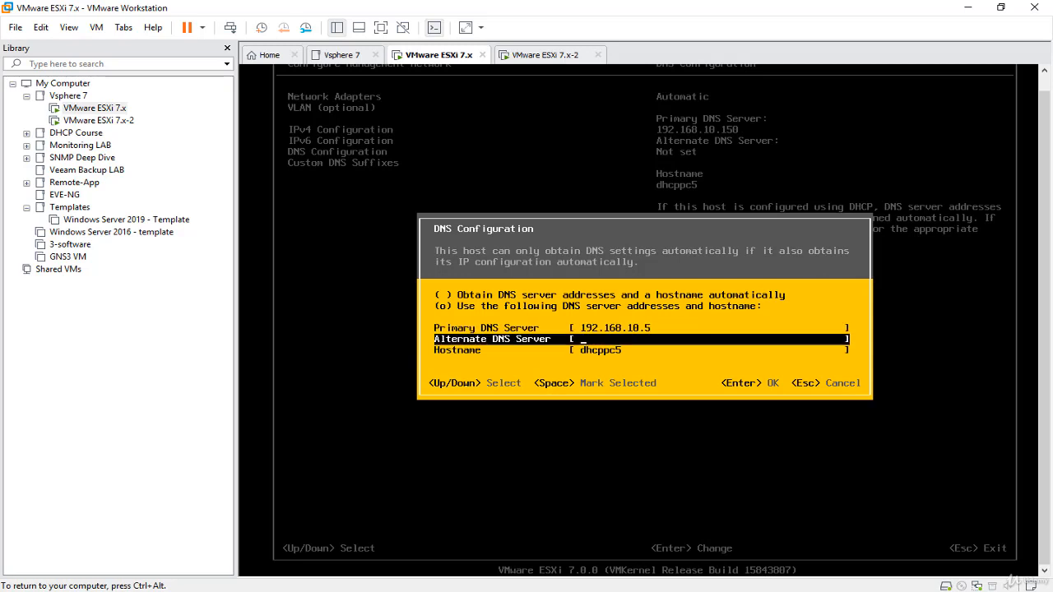
{"action": "key", "text": "Down"}
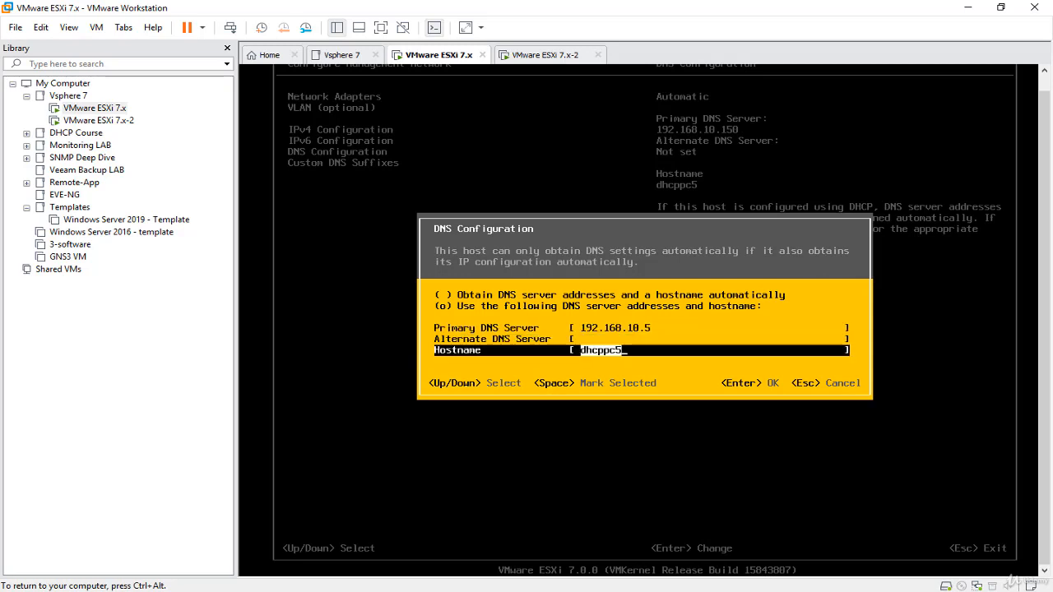
{"action": "type", "text": "ESX01"}
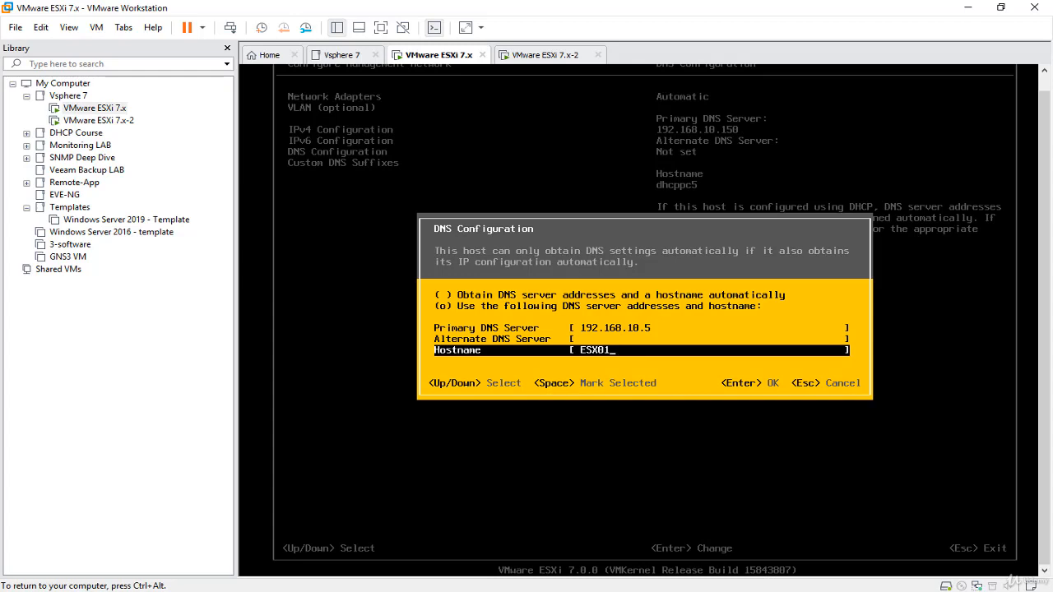
{"action": "key", "text": "Return"}
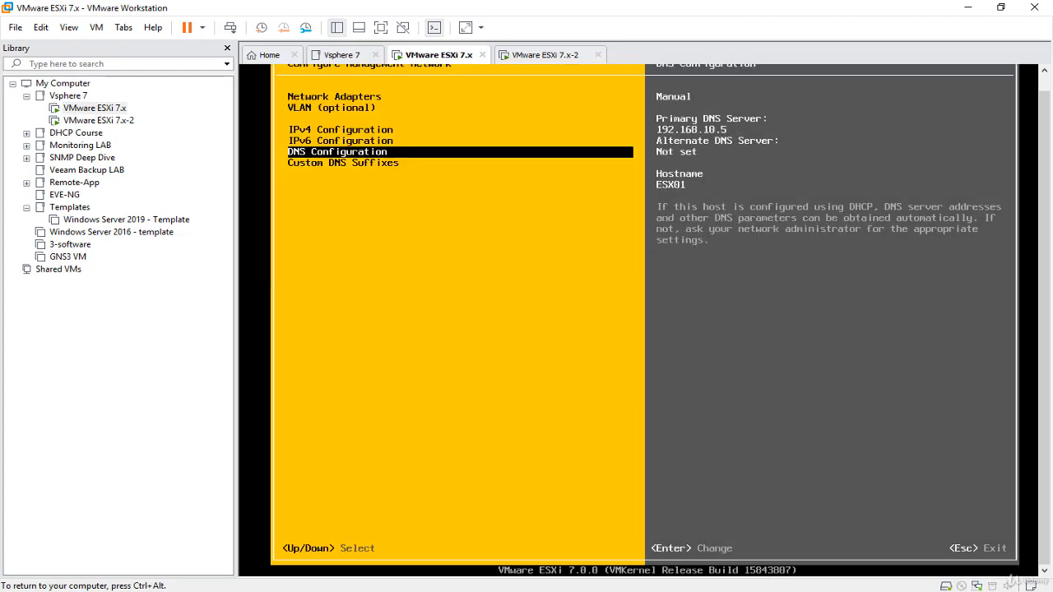
{"action": "key", "text": "Down"}
Enter lab.local under Custom DNS Suffixes, save it, and release the VM.
{"action": "key", "text": "Return"}
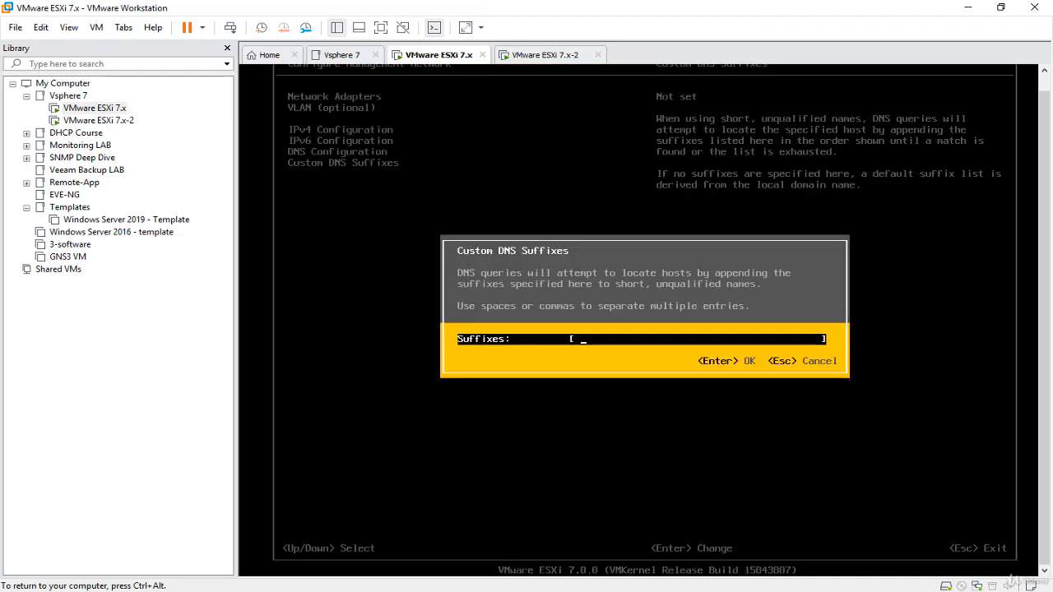
{"action": "type", "text": "lab.local"}
{"action": "key", "text": "Return"}
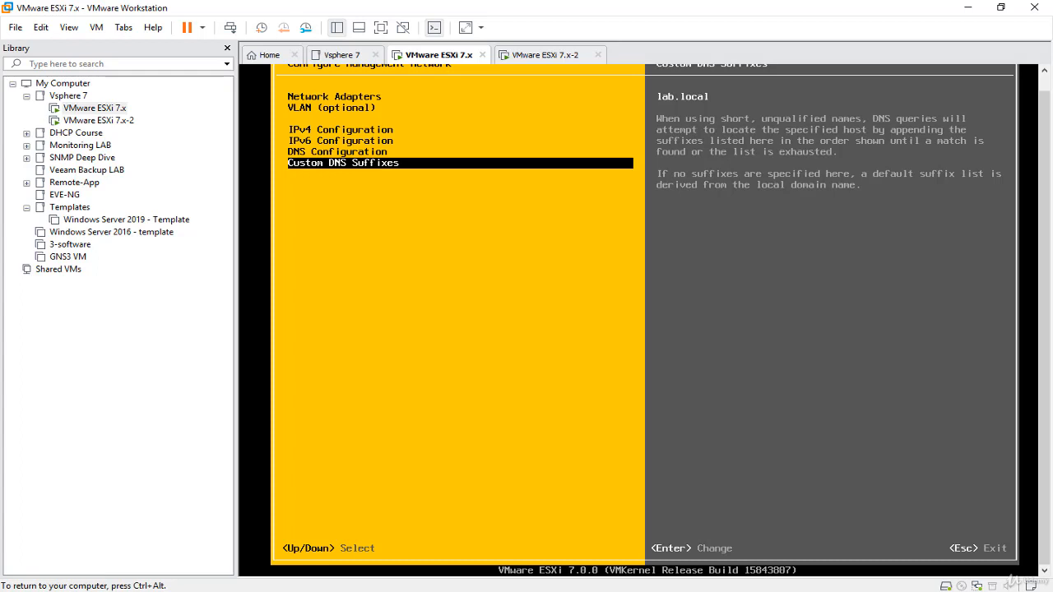
{"action": "key", "text": "ctrl+alt"}
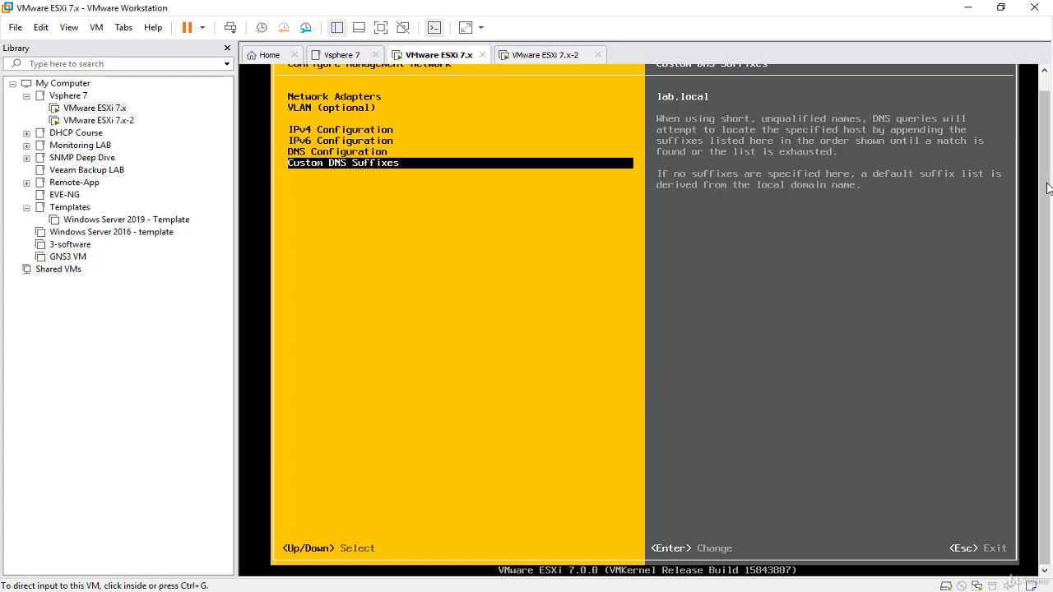
{"action": "scroll", "coordinate": [983, 177], "scroll_direction": "up", "scroll_amount": 1}
Answer Y to apply changes and restart the management network, returning to System Customization.
{"action": "left_click", "coordinate": [982, 177]}
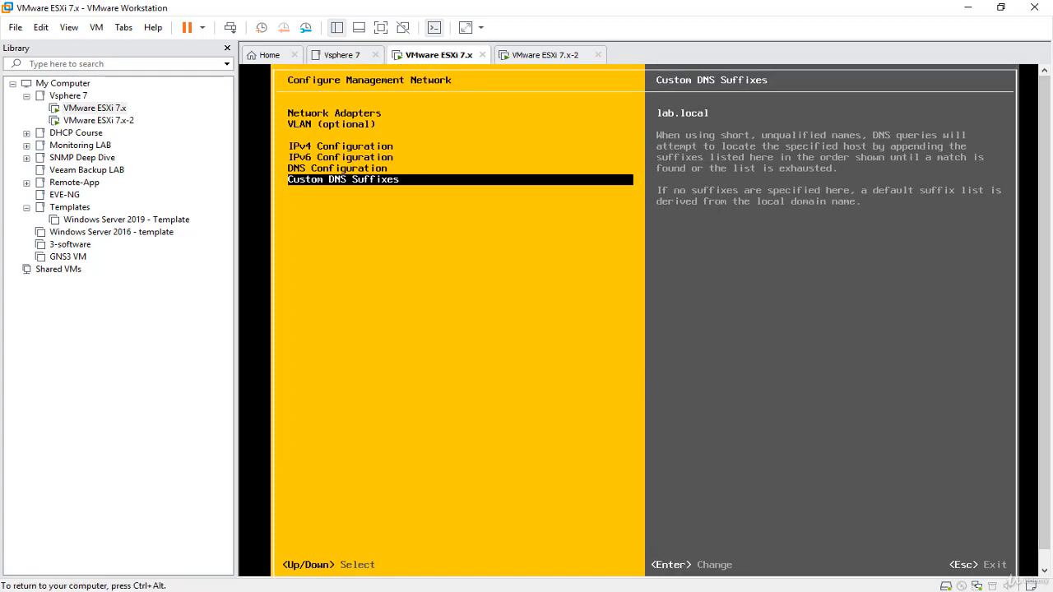
{"action": "key", "text": "Escape"}
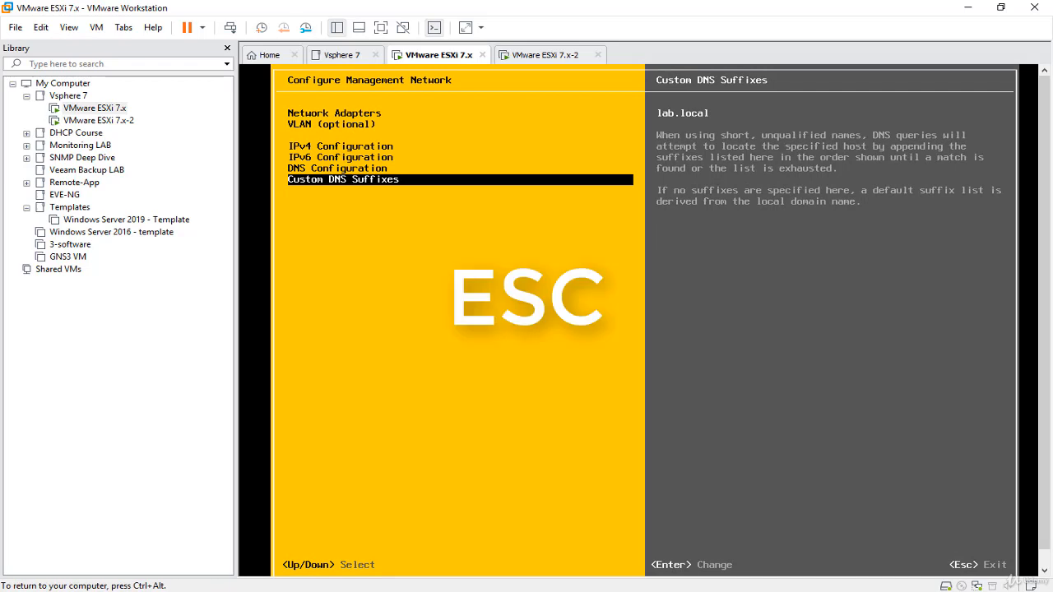
{"action": "key", "text": "Escape"}
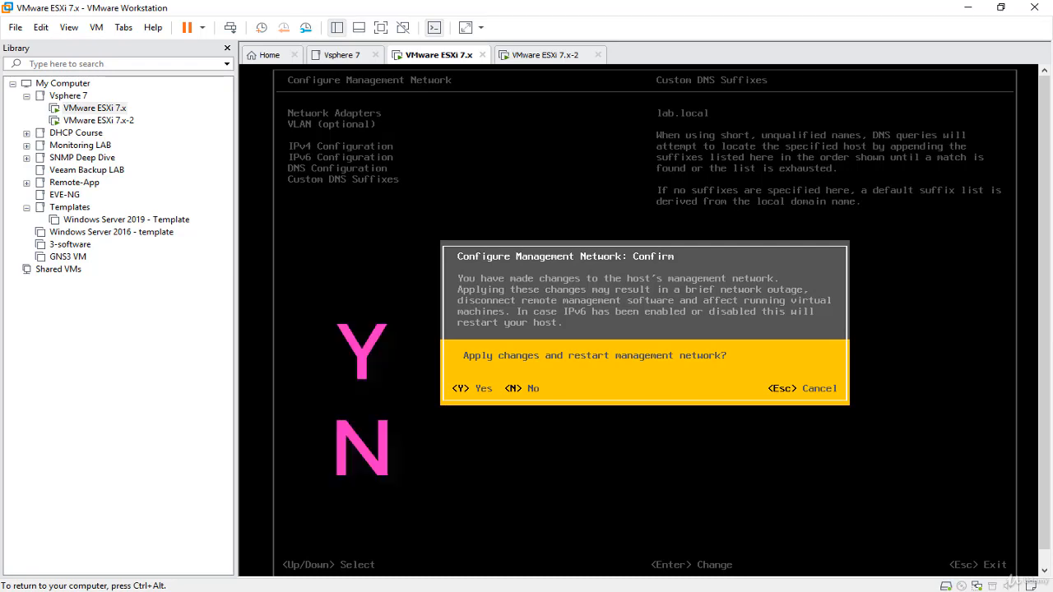
{"action": "key", "text": "y"}
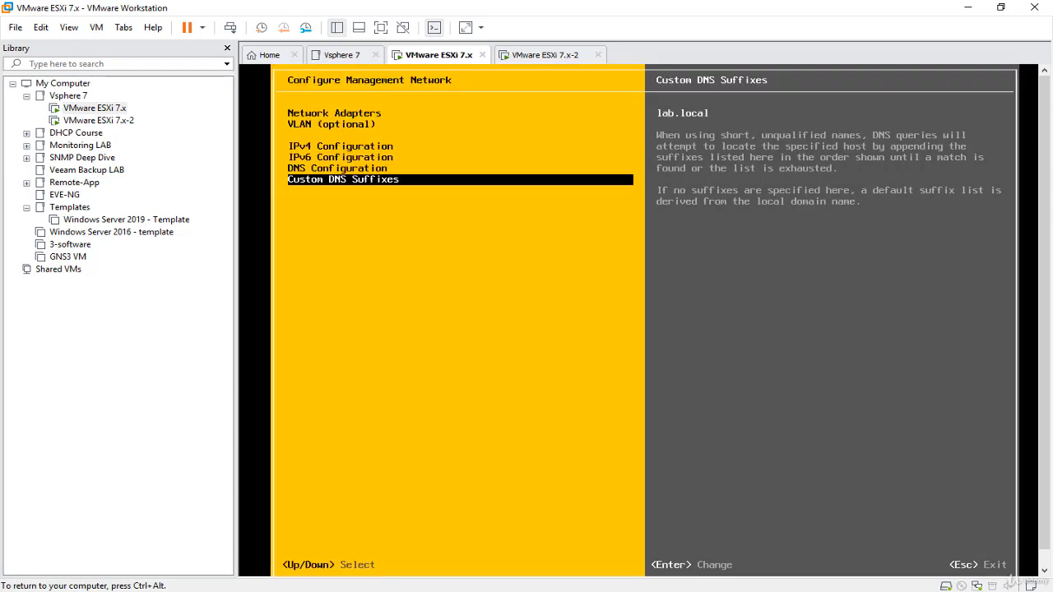
{"action": "key", "text": "Escape"}
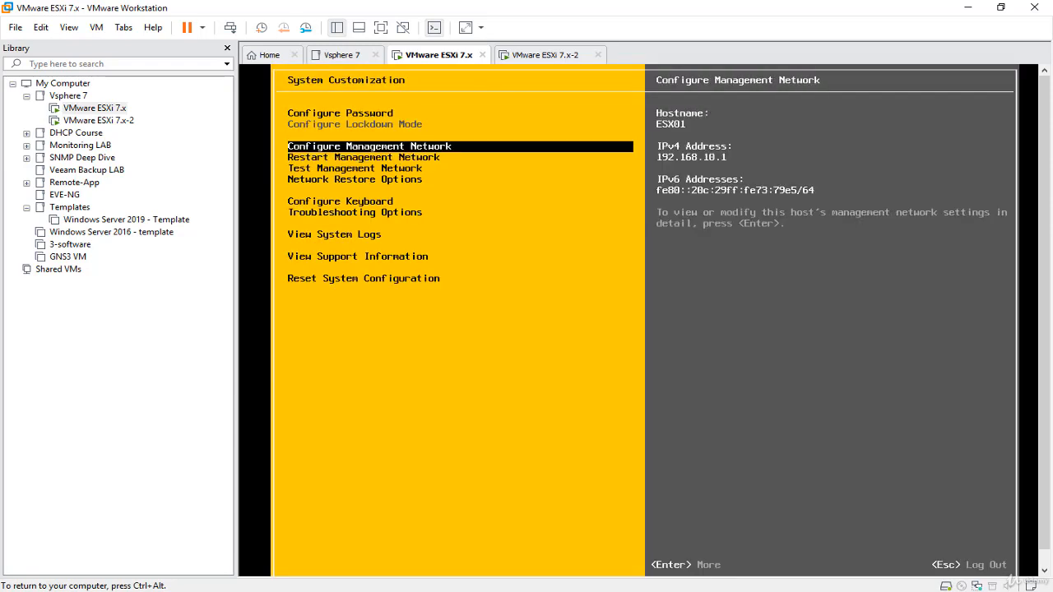
In Test Management Network, replace the second ping address with 8.8.8.8, keeping 192.168.10.150 first.
{"action": "key", "text": "Down"}
{"action": "key", "text": "Down"}
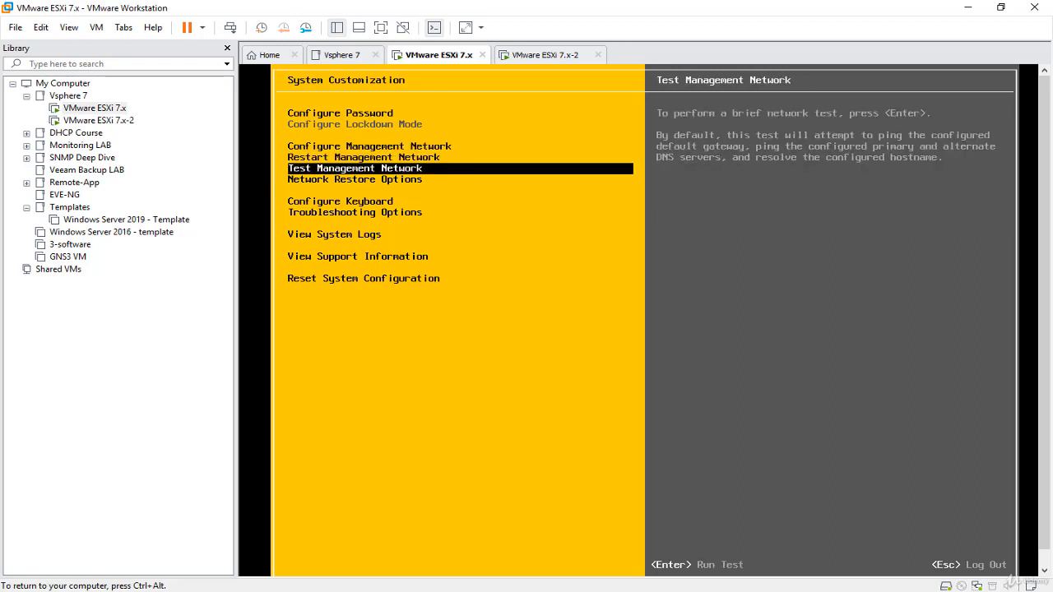
{"action": "key", "text": "Return"}
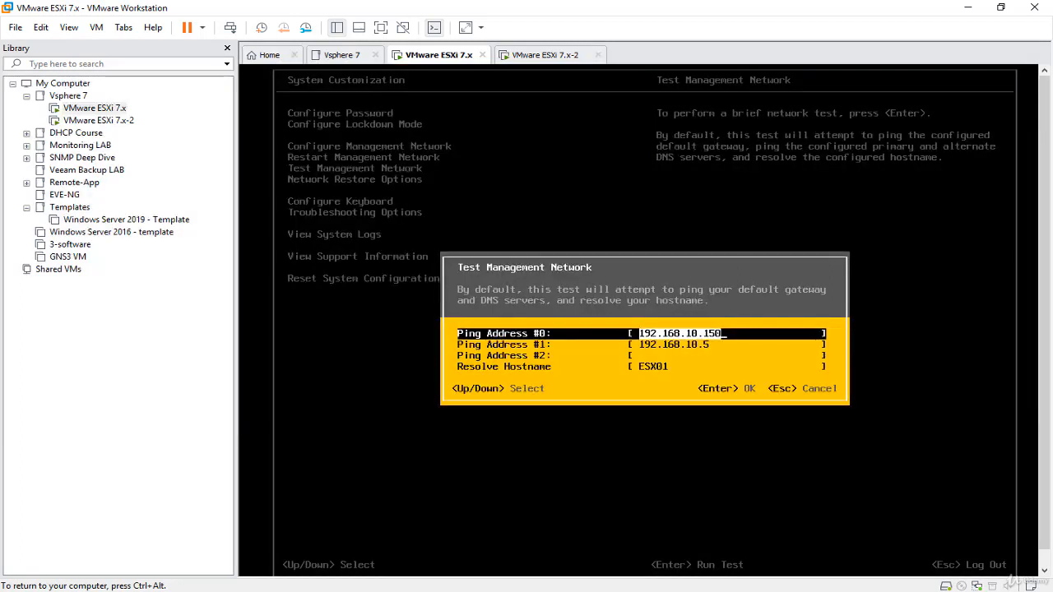
{"action": "key", "text": "Down"}
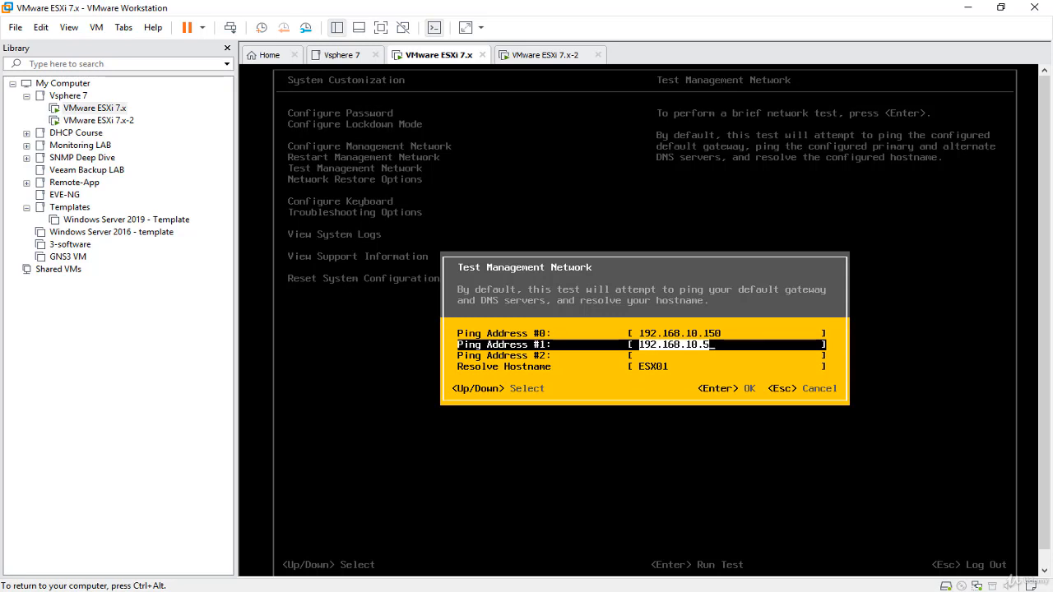
{"action": "key", "text": "Right"}
{"action": "key", "text": "BackSpace"}
{"action": "key", "text": "BackSpace"}
{"action": "key", "text": "BackSpace"}
{"action": "key", "text": "BackSpace"}
{"action": "key", "text": "BackSpace"}
{"action": "key", "text": "BackSpace"}
{"action": "key", "text": "BackSpace"}
{"action": "key", "text": "BackSpace"}
{"action": "key", "text": "BackSpace"}
{"action": "key", "text": "BackSpace"}
{"action": "key", "text": "BackSpace"}
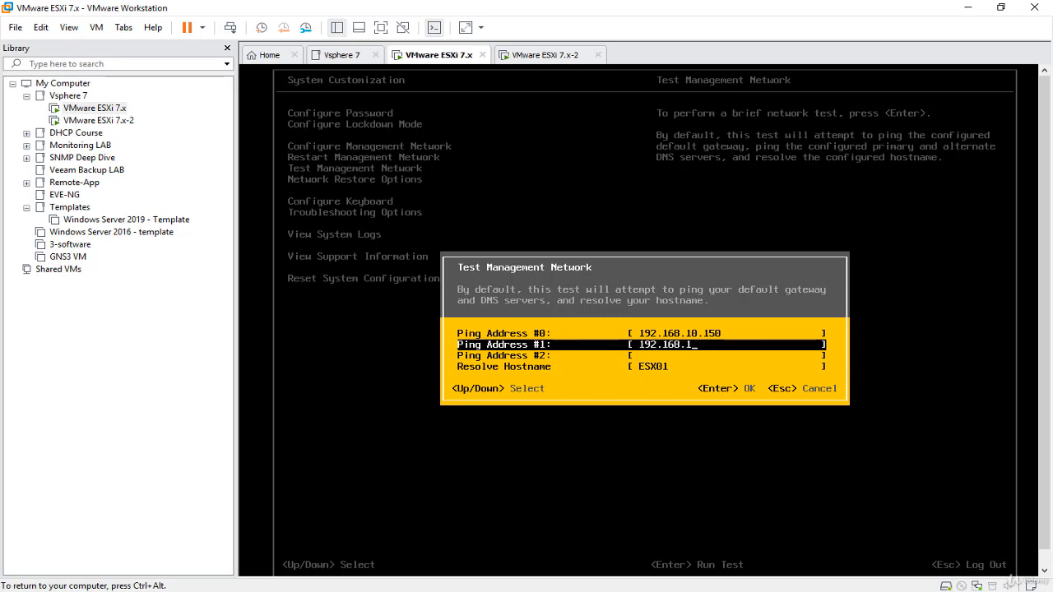
{"action": "key", "text": "BackSpace"}
{"action": "type", "text": "8.8.8.8"}
{"action": "key", "text": "Up"}
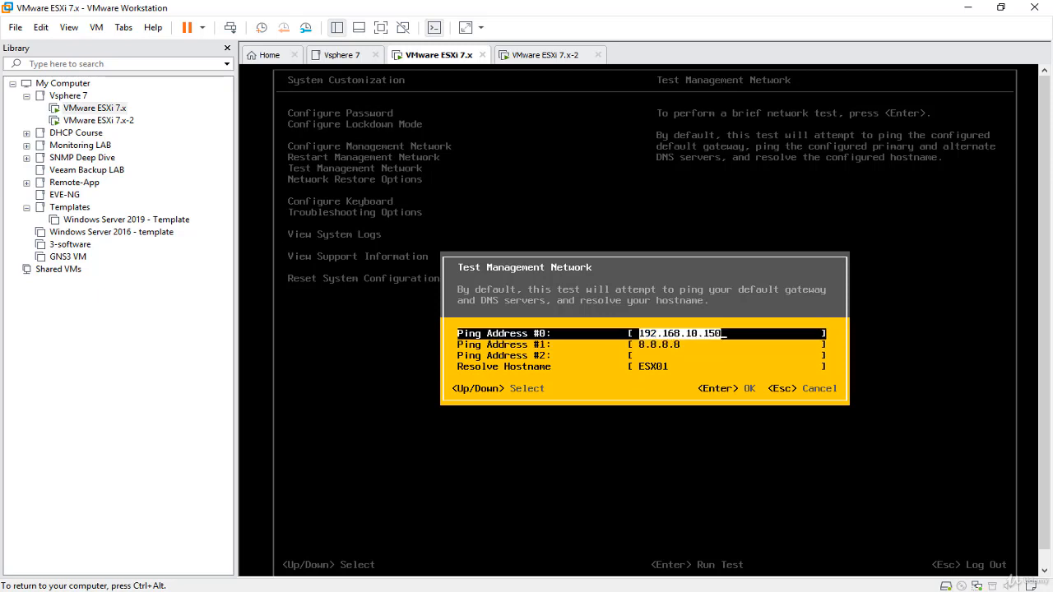
{"action": "key", "text": "Down"}
{"action": "key", "text": "Down"}
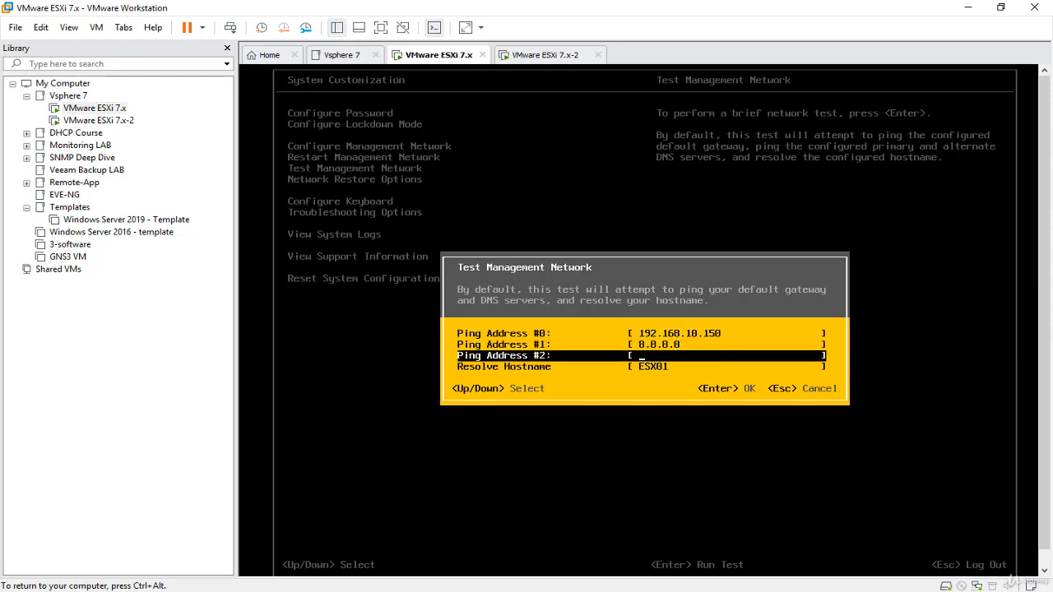
{"action": "key", "text": "ctrl+alt"}
{"action": "key", "text": "alt+Tab"}
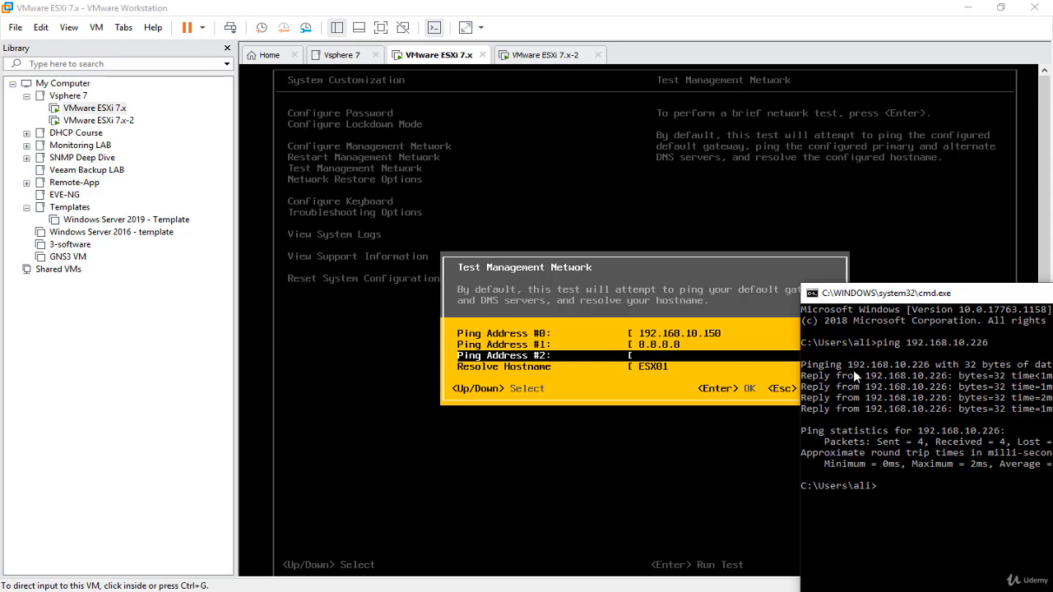
Run ipconfig in Command Prompt to see the PC's address 192.168.10.221, then minimize it.
{"action": "left_click_drag", "start_coordinate": [980, 296], "coordinate": [597, 124]}
{"action": "left_click", "coordinate": [638, 249]}
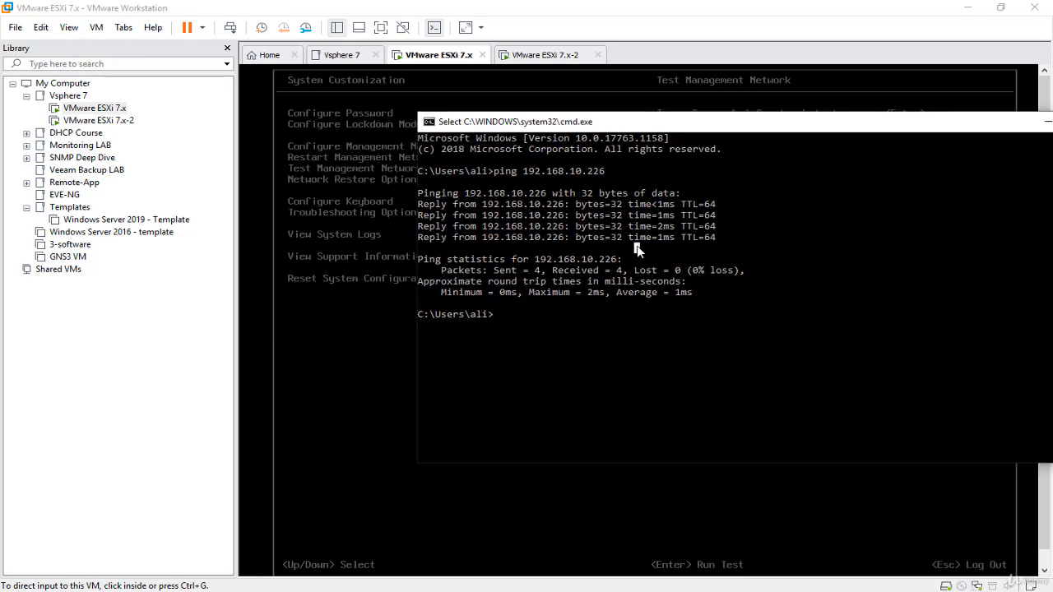
{"action": "key", "text": "Escape"}
{"action": "type", "text": "ipconfig"}
{"action": "key", "text": "Return"}
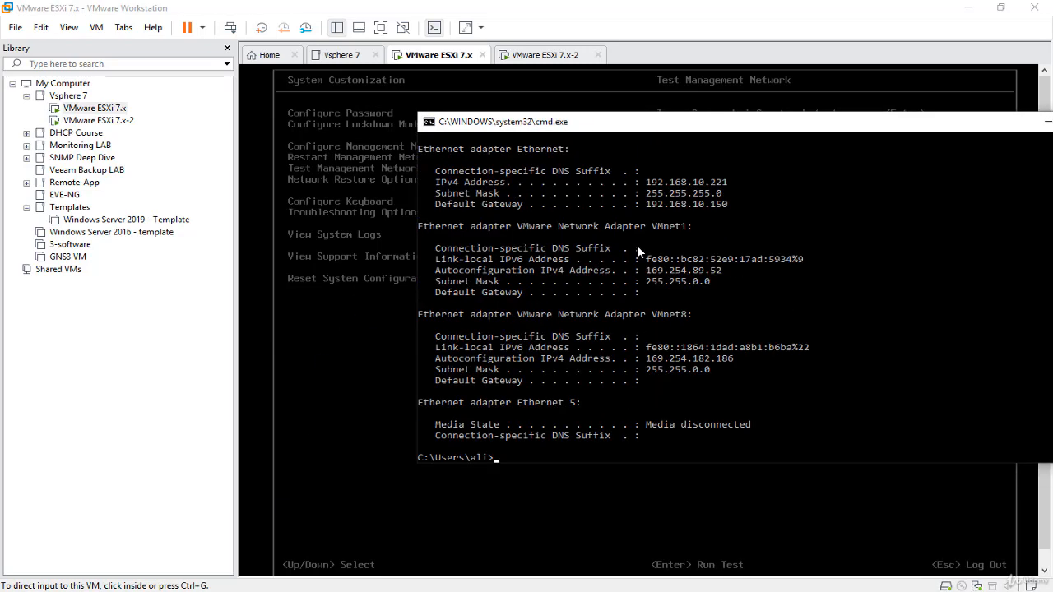
{"action": "left_click_drag", "start_coordinate": [980, 123], "coordinate": [785, 153]}
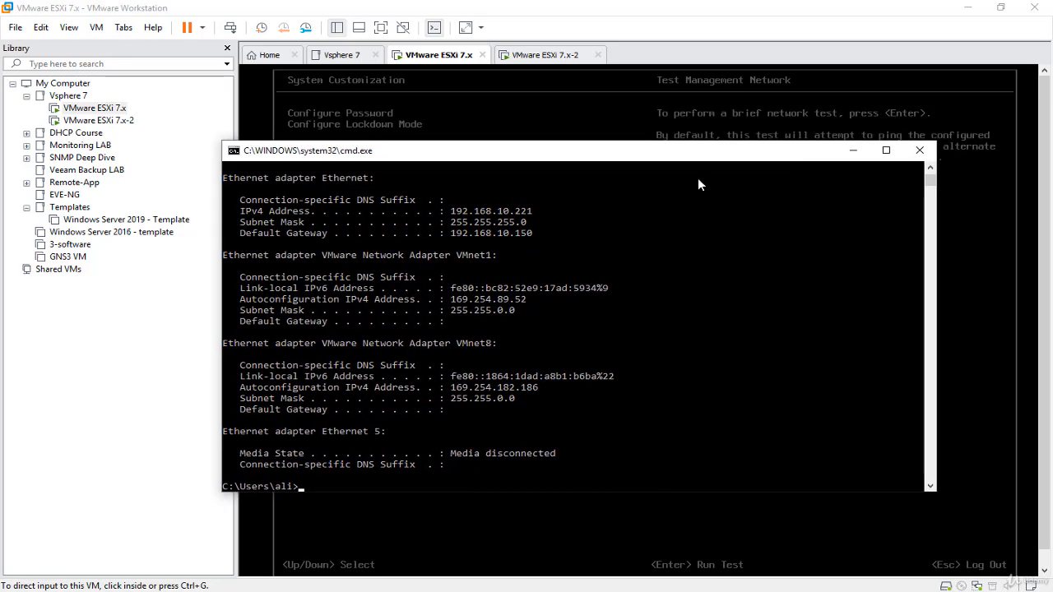
{"action": "left_click", "coordinate": [854, 153]}
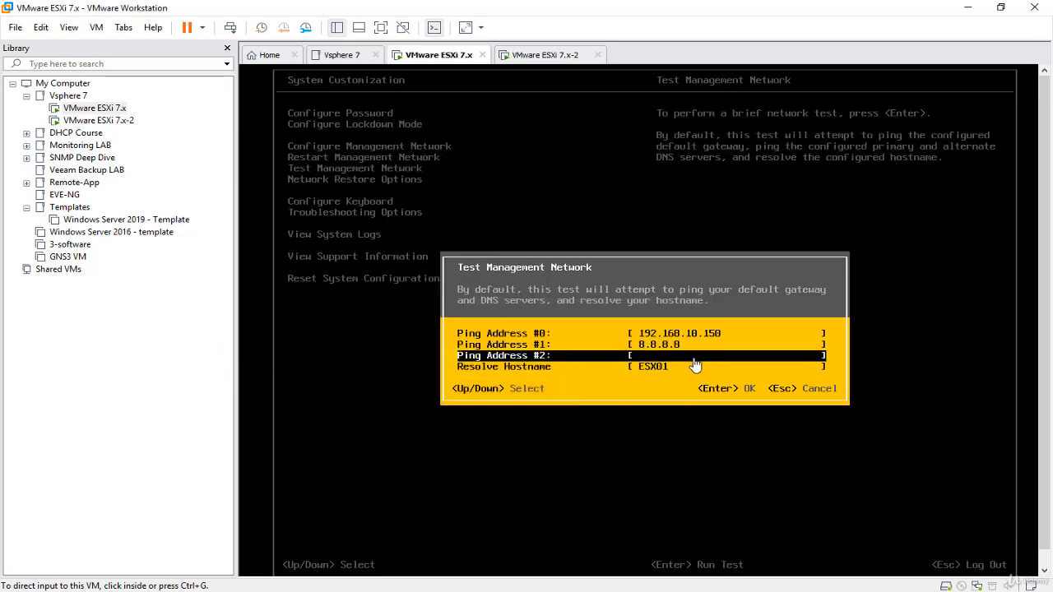
Add 192.168.10.221 as a ping address, run the network test, and close its results.
{"action": "left_click", "coordinate": [695, 363]}
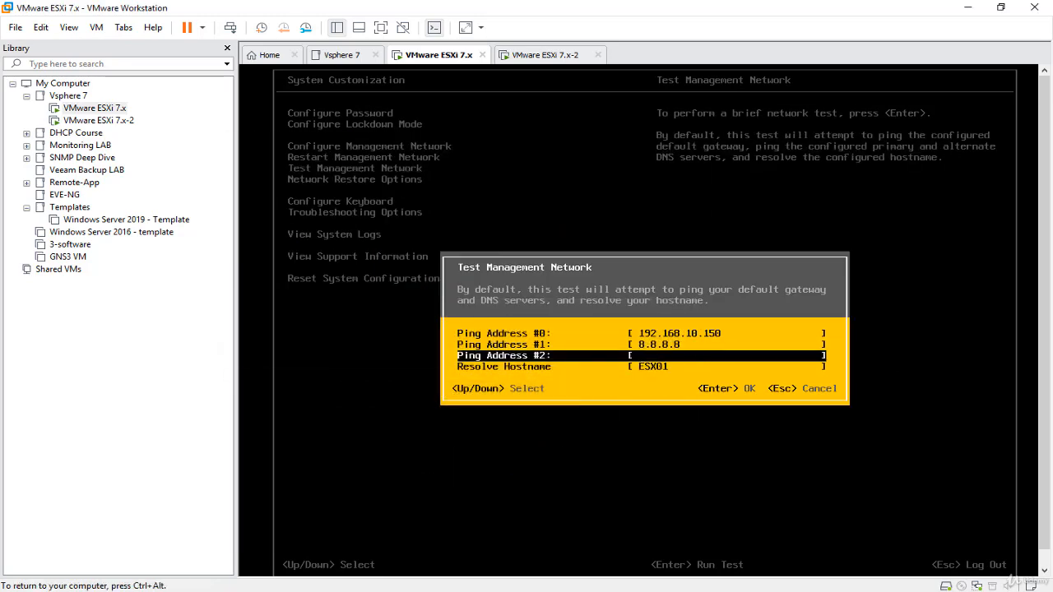
{"action": "type", "text": "192.168.10.221"}
{"action": "key", "text": "Return"}
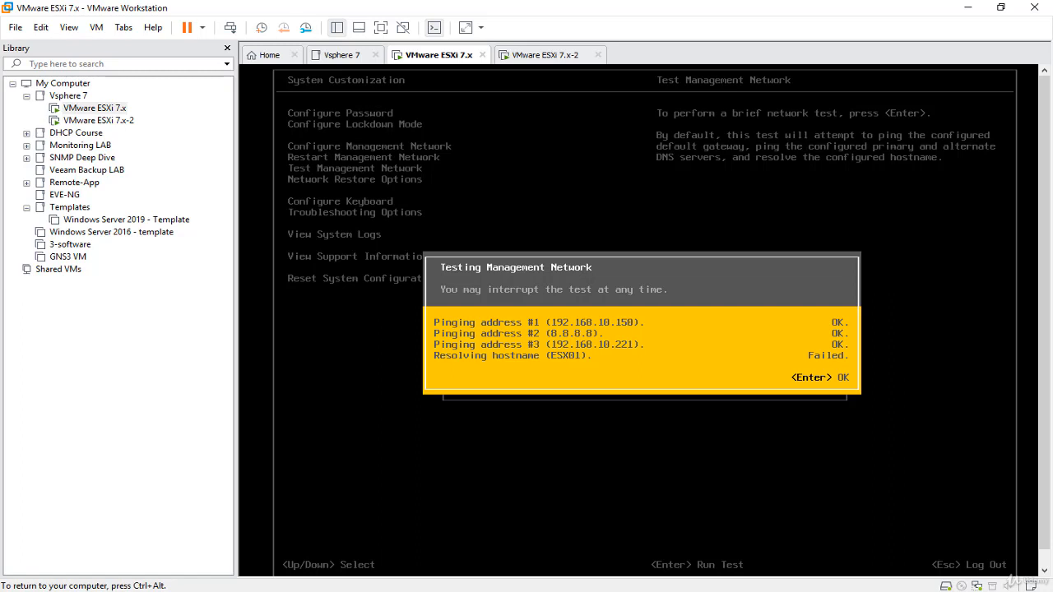
{"action": "key", "text": "Return"}
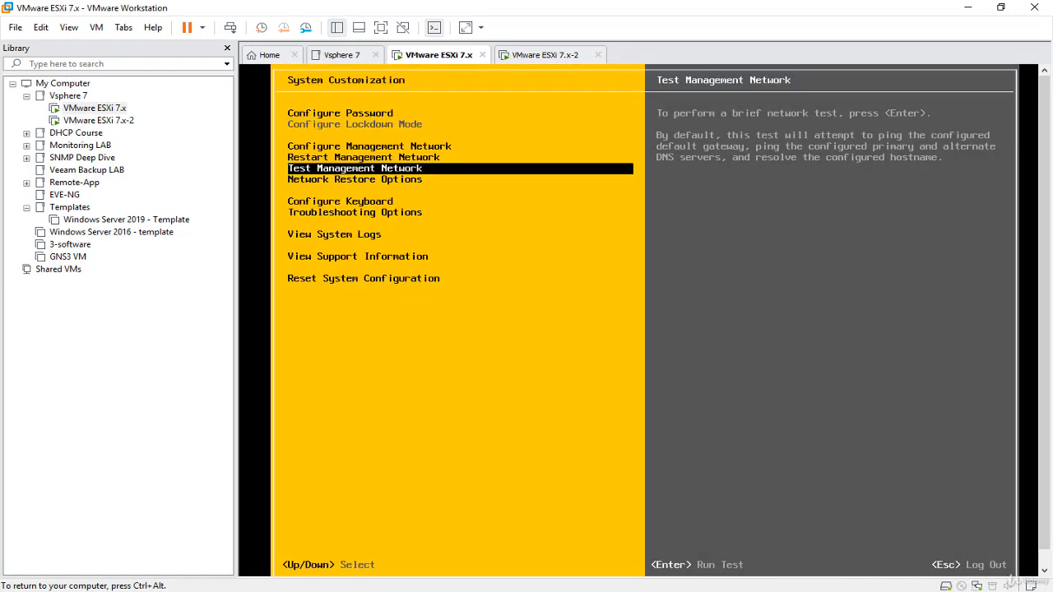
Release the VM and switch to the VMware ESXi 7.x-2 virtual machine tab.
{"action": "key", "text": "Up"}
{"action": "key", "text": "Up"}
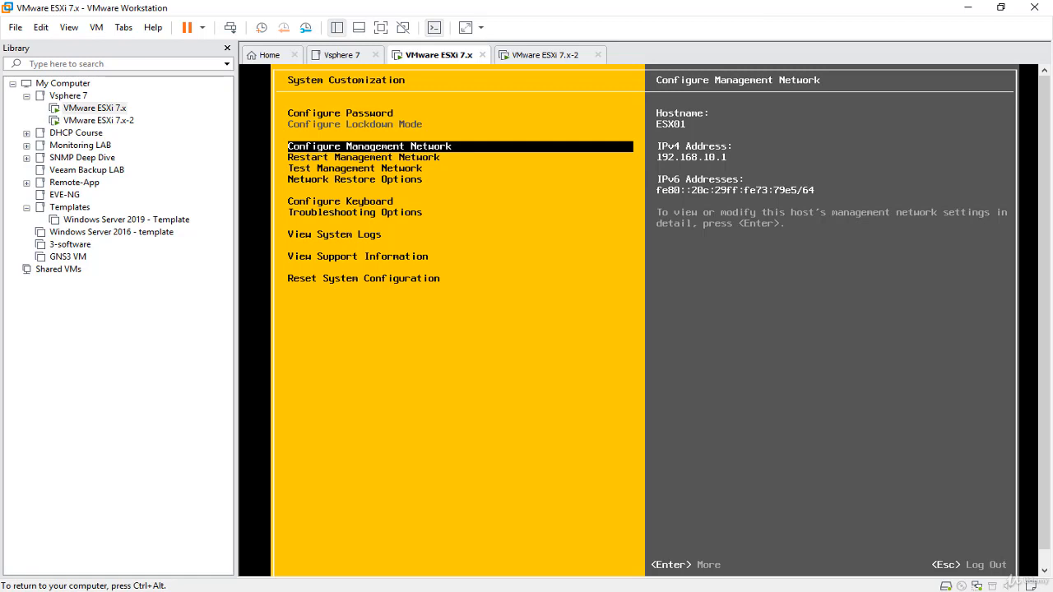
{"action": "key", "text": "ctrl+alt"}
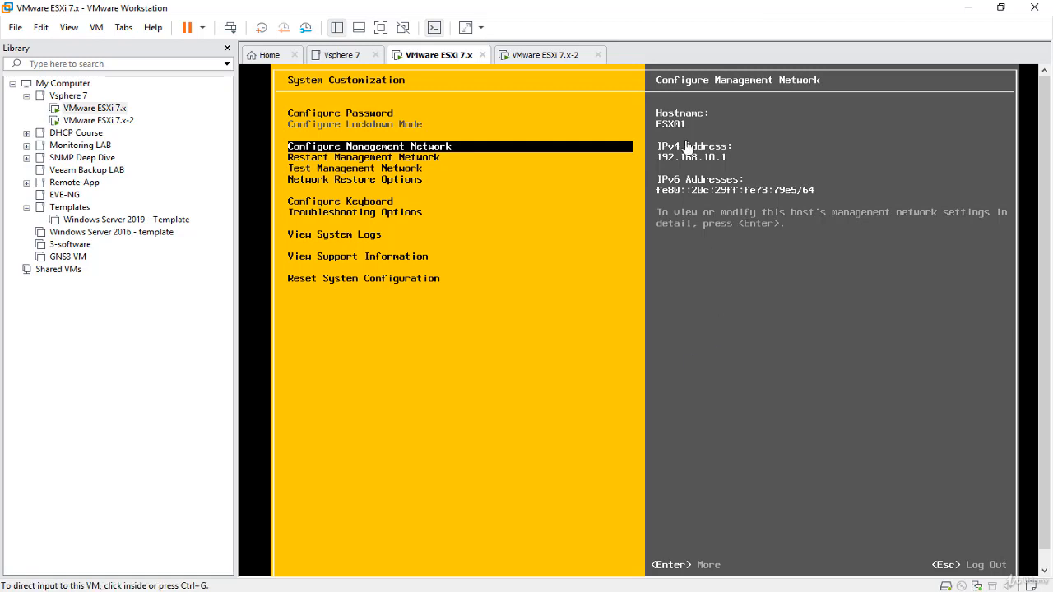
{"action": "left_click", "coordinate": [563, 57]}
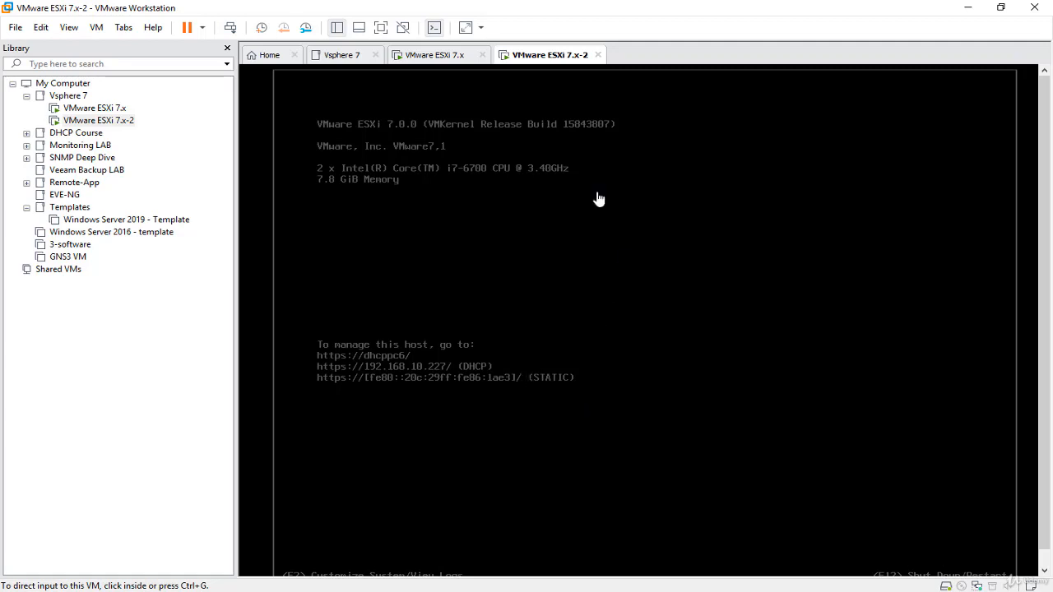
{"action": "left_click", "coordinate": [454, 58]}
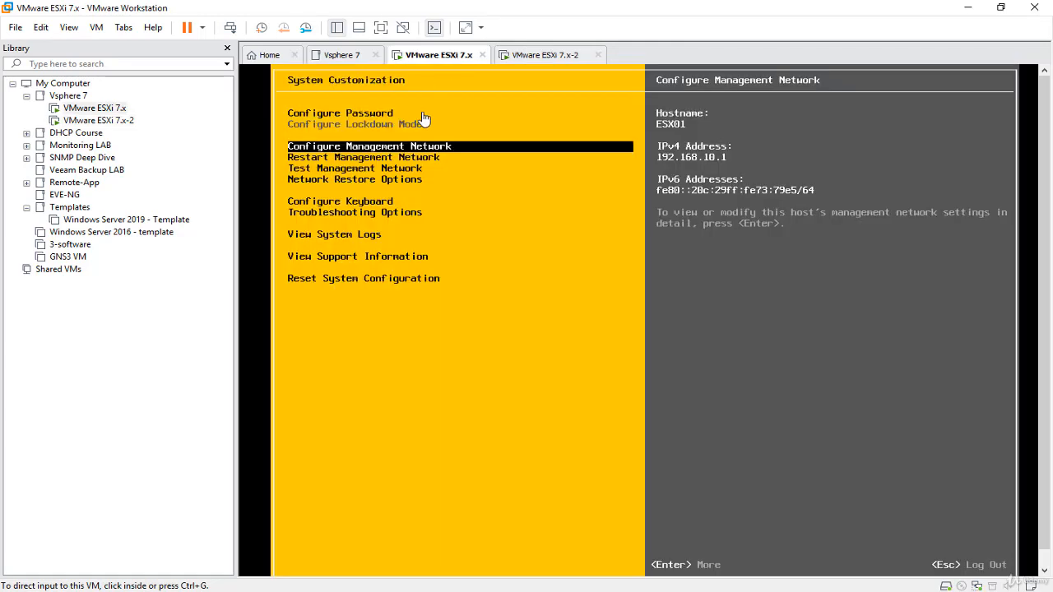
{"action": "left_click", "coordinate": [550, 60]}
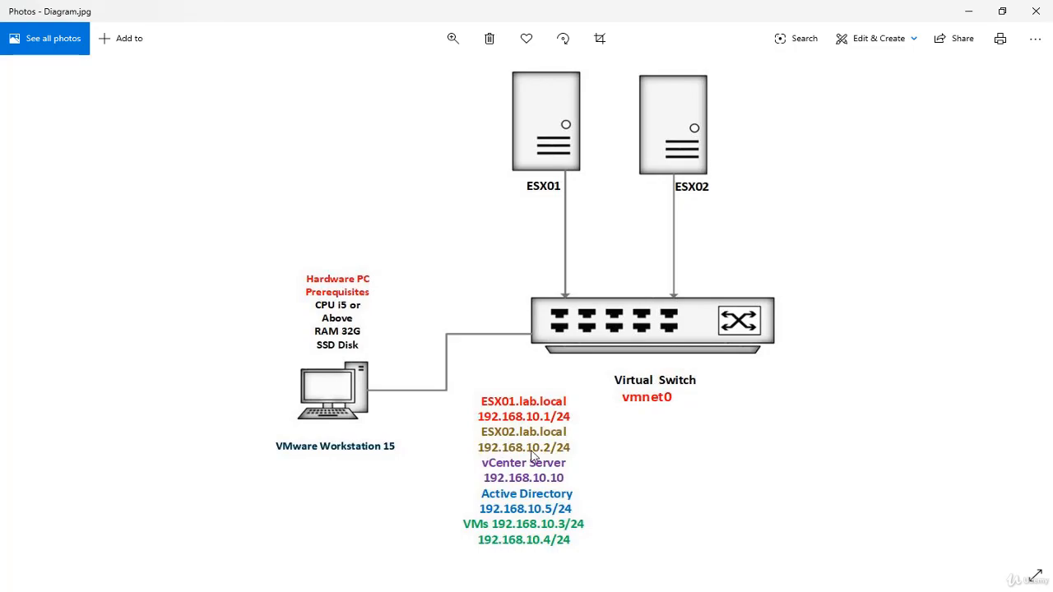
Minimize the lab network diagram and return to the ESX01 System Customization screen at 192.168.10.1.
{"action": "left_click", "coordinate": [965, 16]}
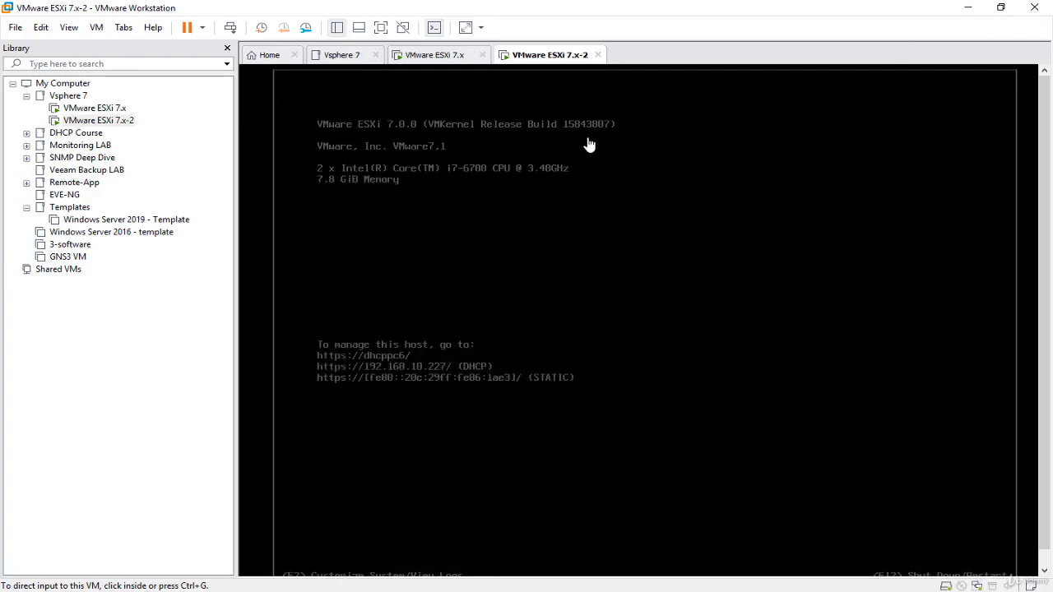
{"action": "left_click", "coordinate": [429, 56]}
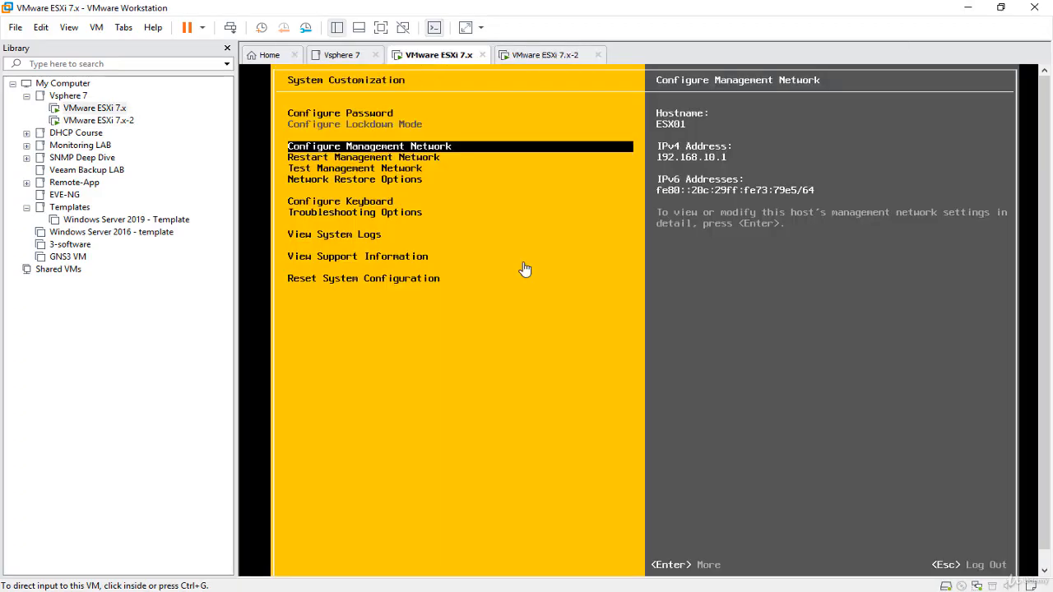